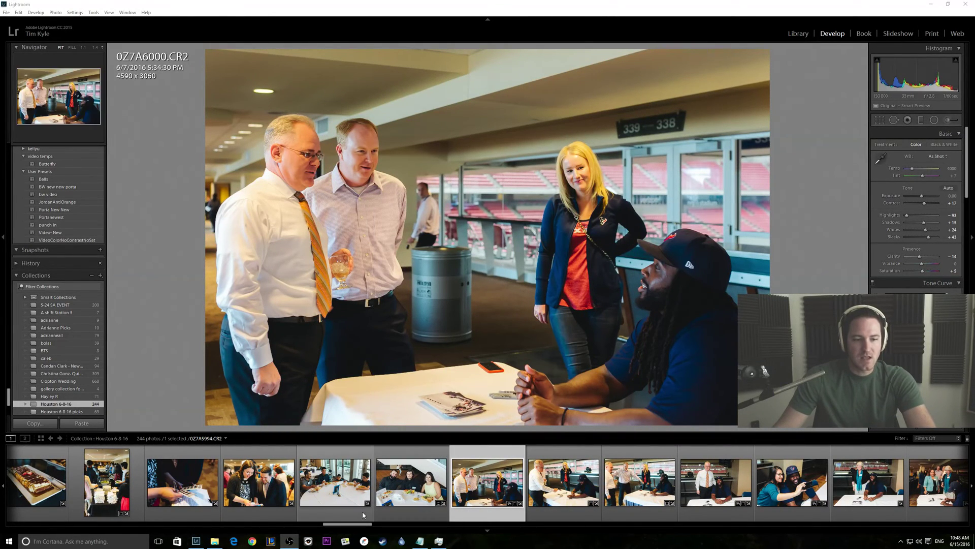
Step: Step back and forth through the Houston filmstrip frames, ending on selfie 0Z7A6010.CR2
drag(347, 523, 349, 526)
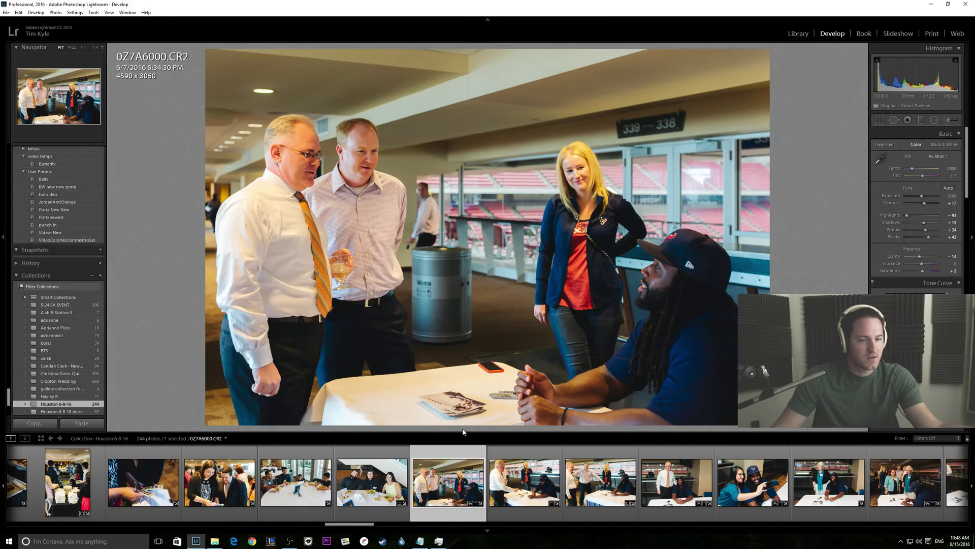
drag(370, 526, 377, 526)
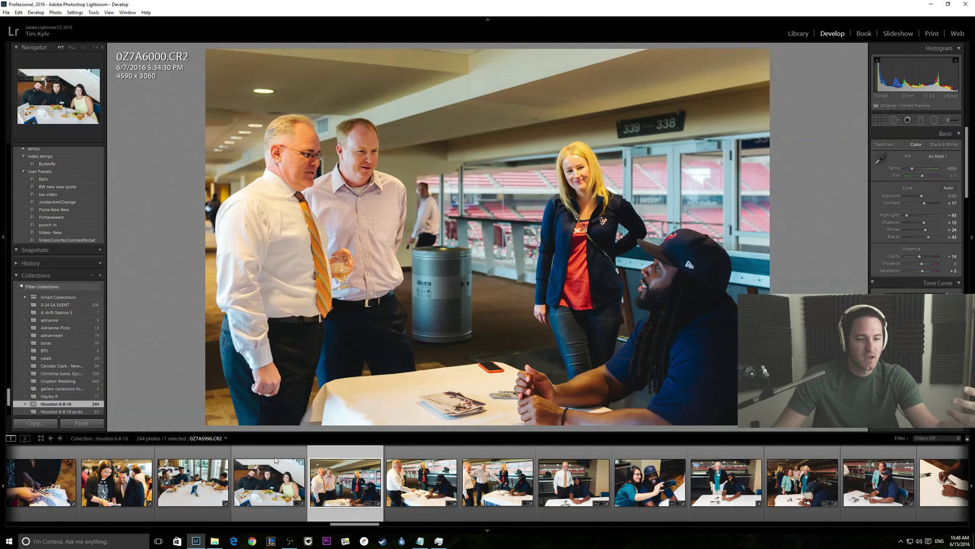
drag(359, 525, 364, 527)
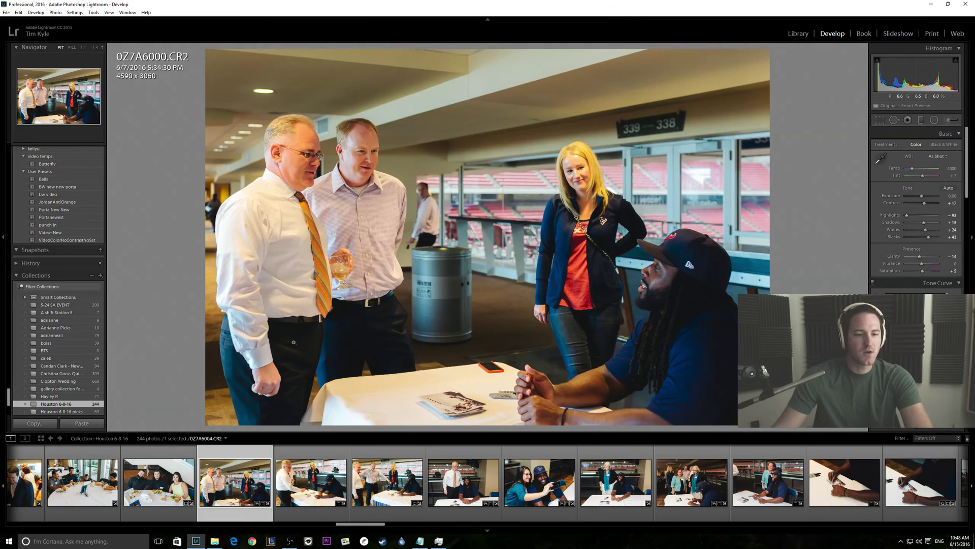
key(Right)
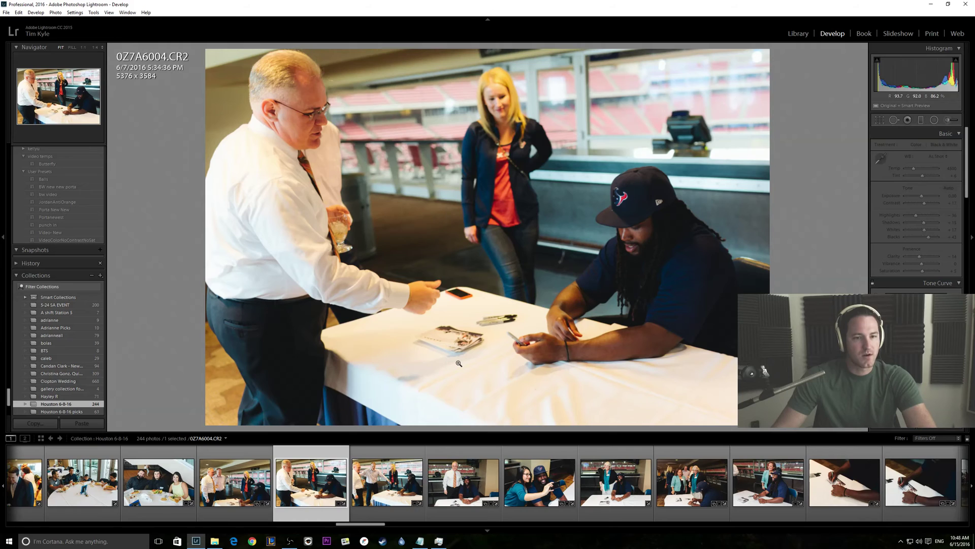
key(Right)
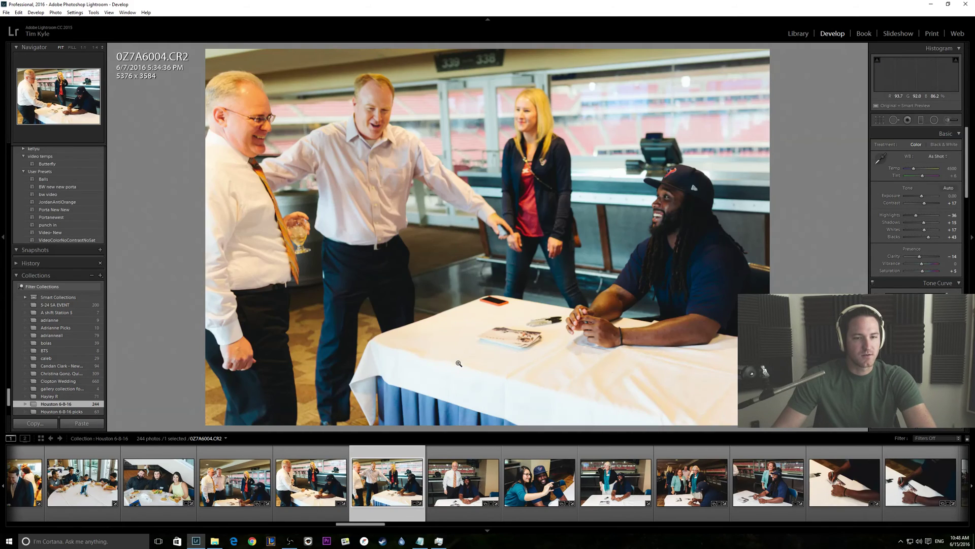
key(Right)
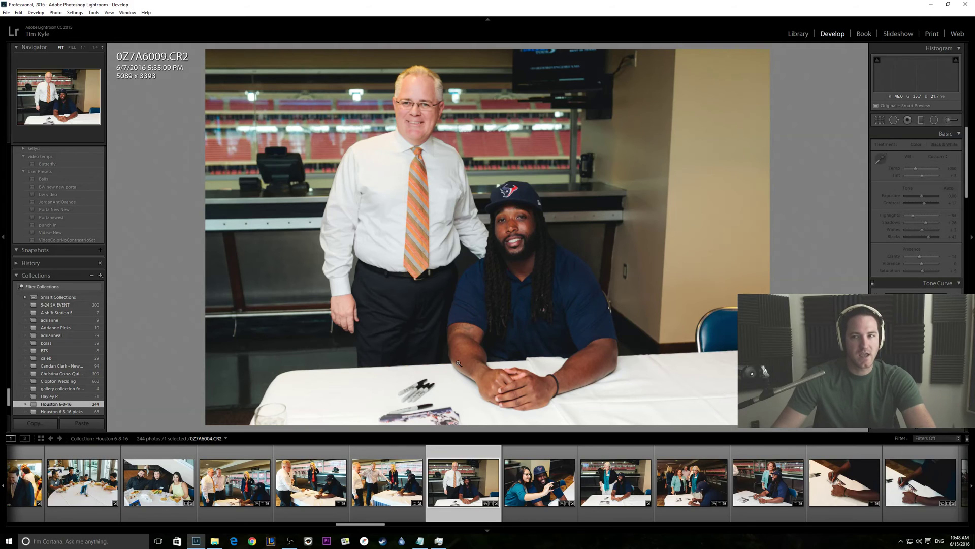
key(Left)
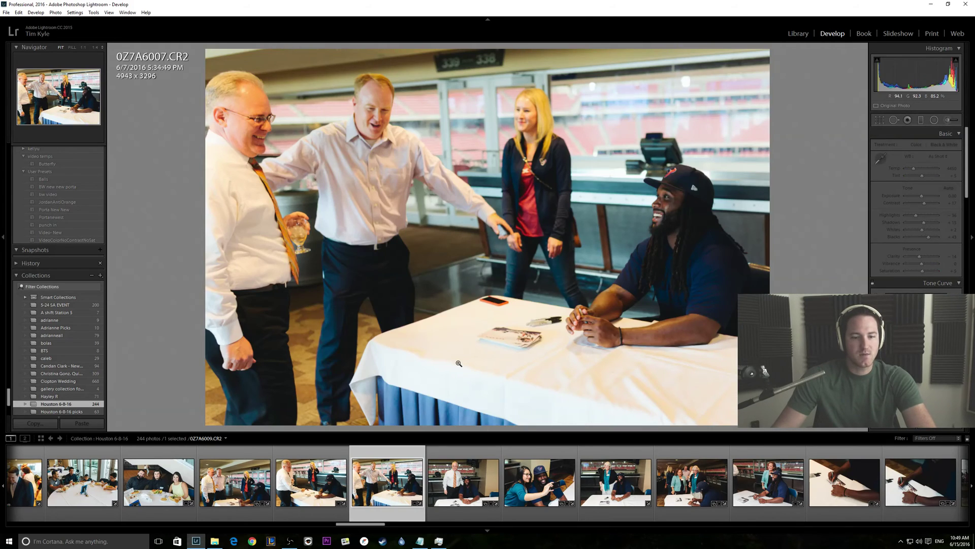
key(Left)
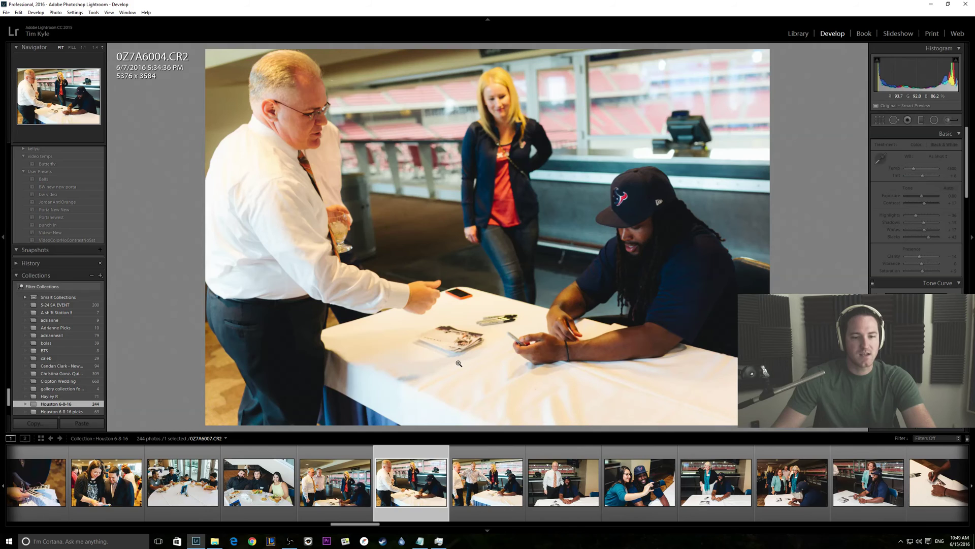
key(Left)
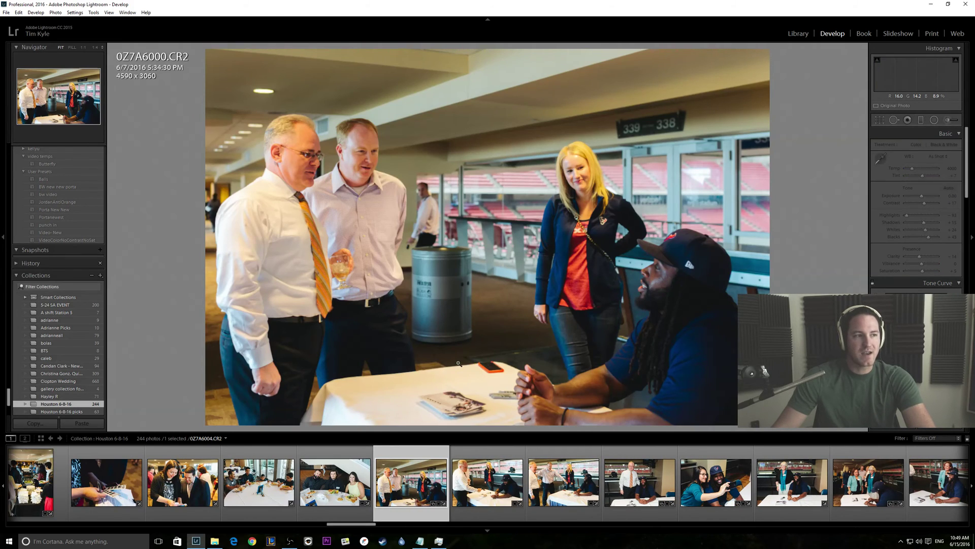
key(Right)
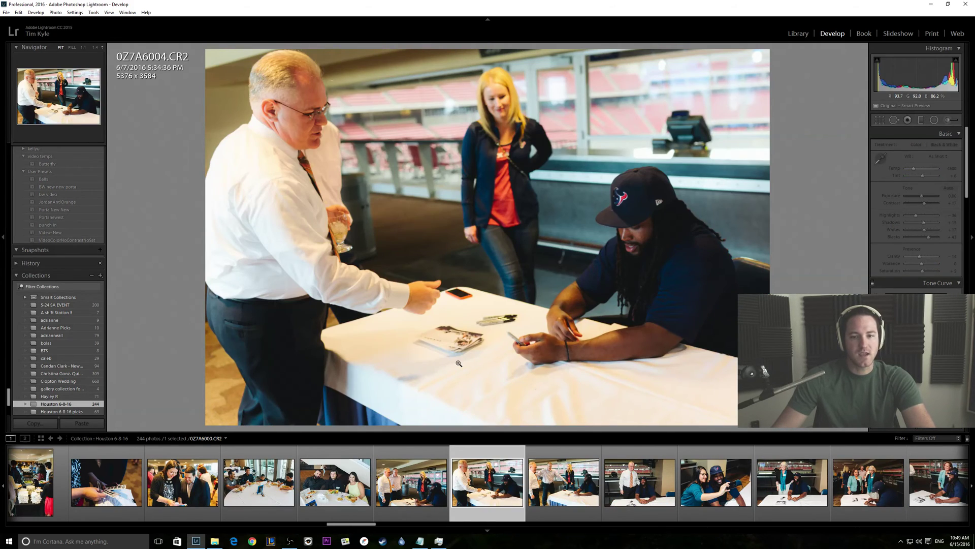
key(Right)
key(Right)
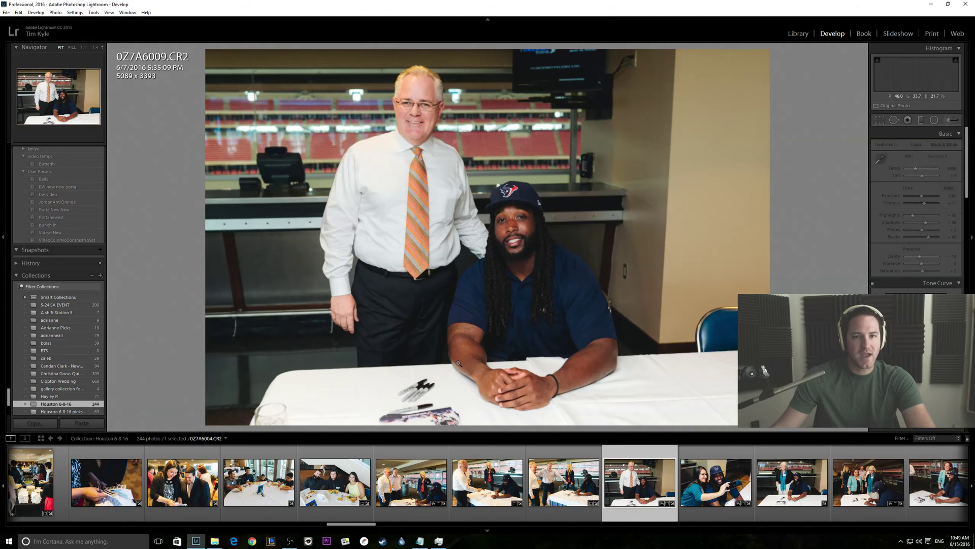
key(Right)
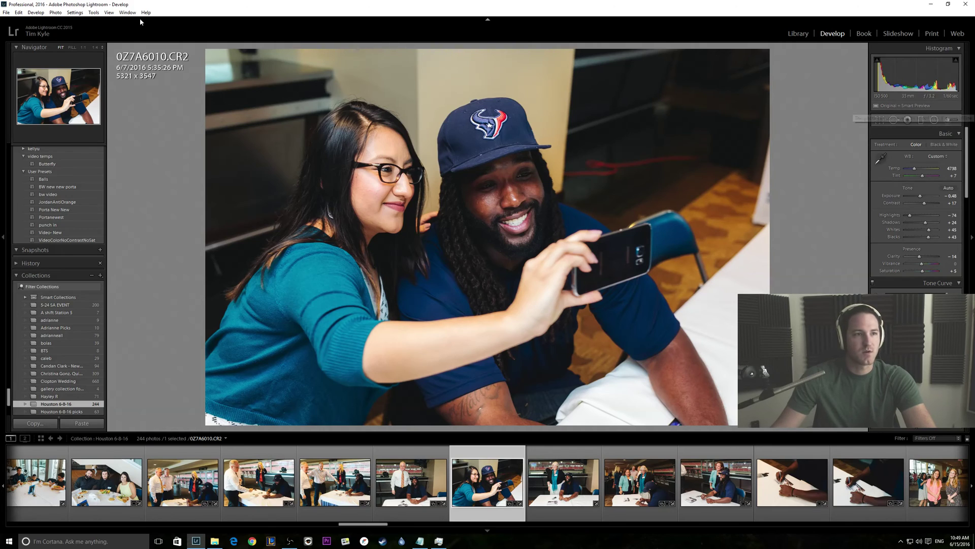
Step: In Library, select all 244 Houston photos and build Smart Previews for them
click(799, 34)
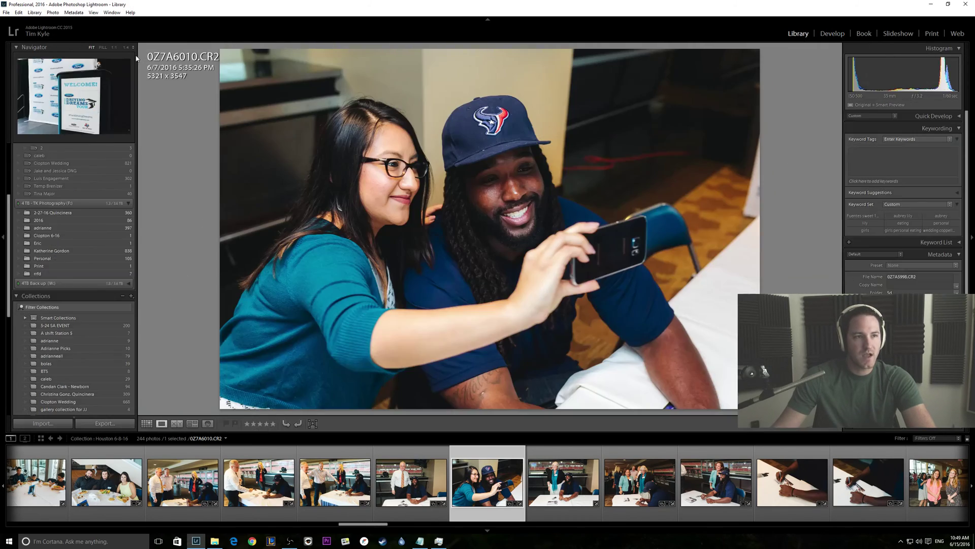
click(330, 480)
key(ctrl+a)
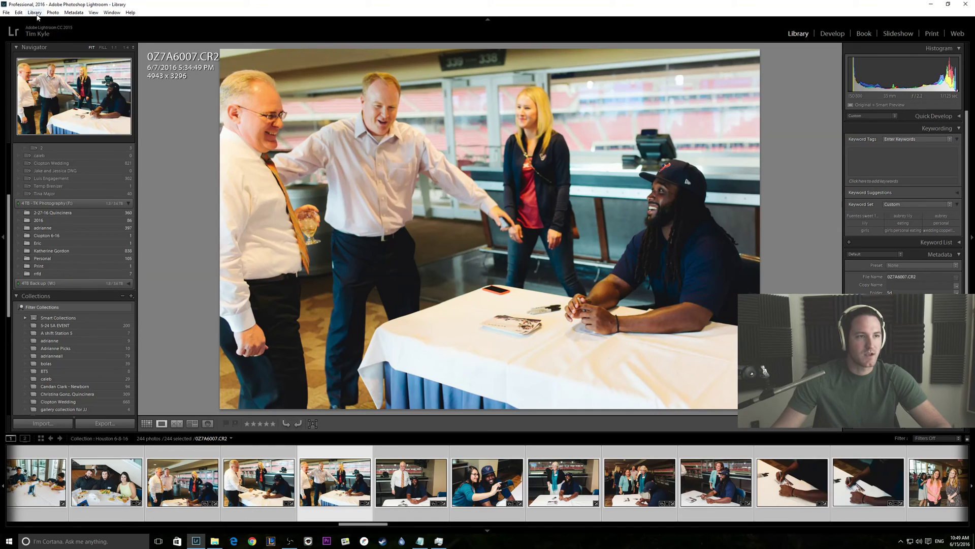
click(34, 13)
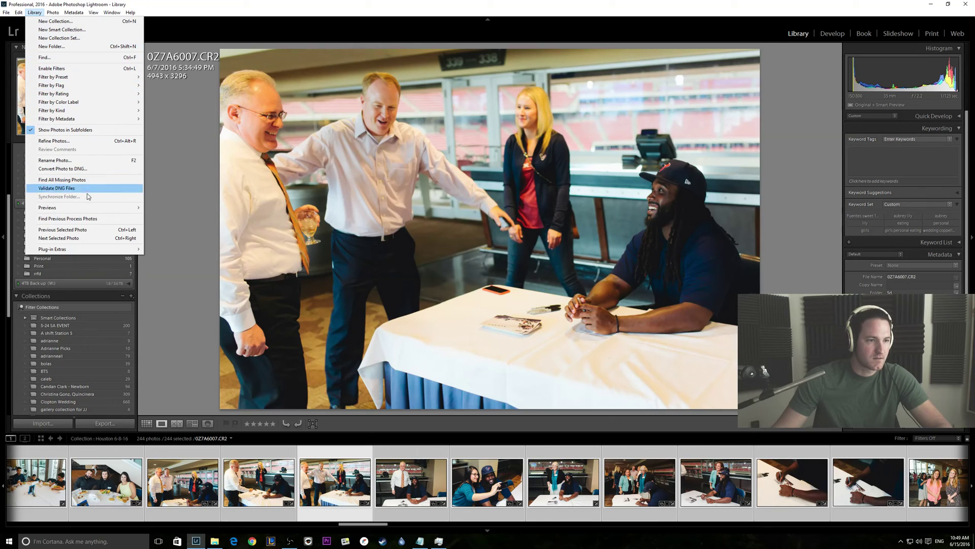
mouse_move(91, 208)
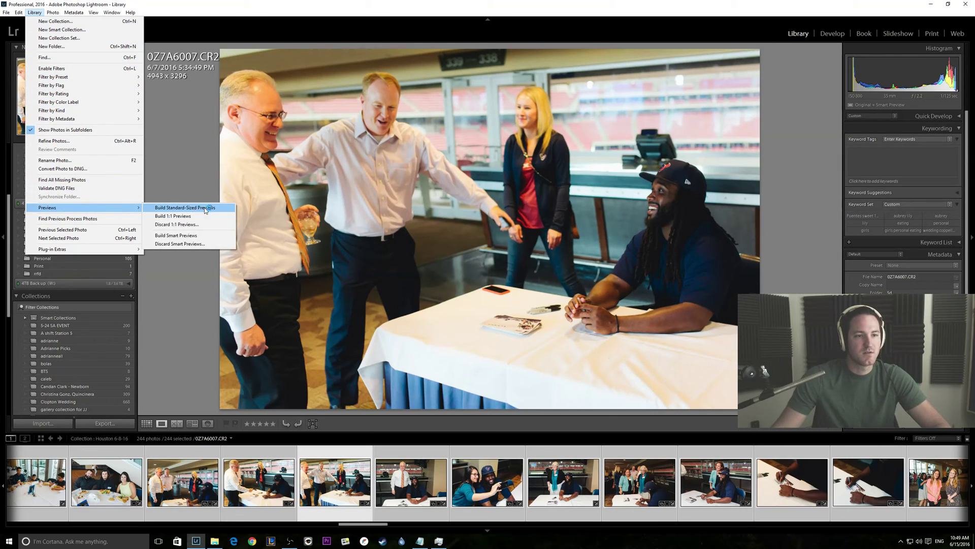
click(219, 236)
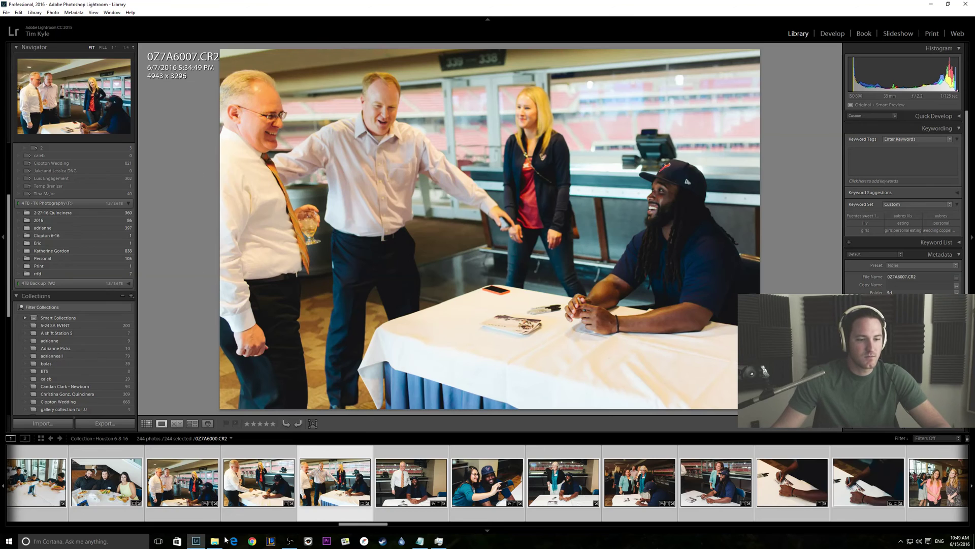
Step: Open File Explorer on drive D: and look inside the 6-8-16 houston folder
click(216, 541)
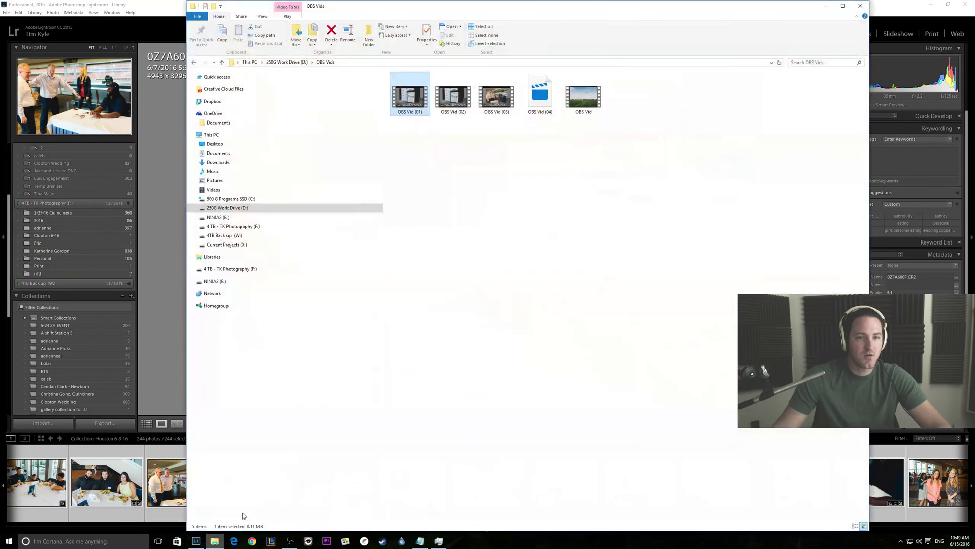
click(253, 210)
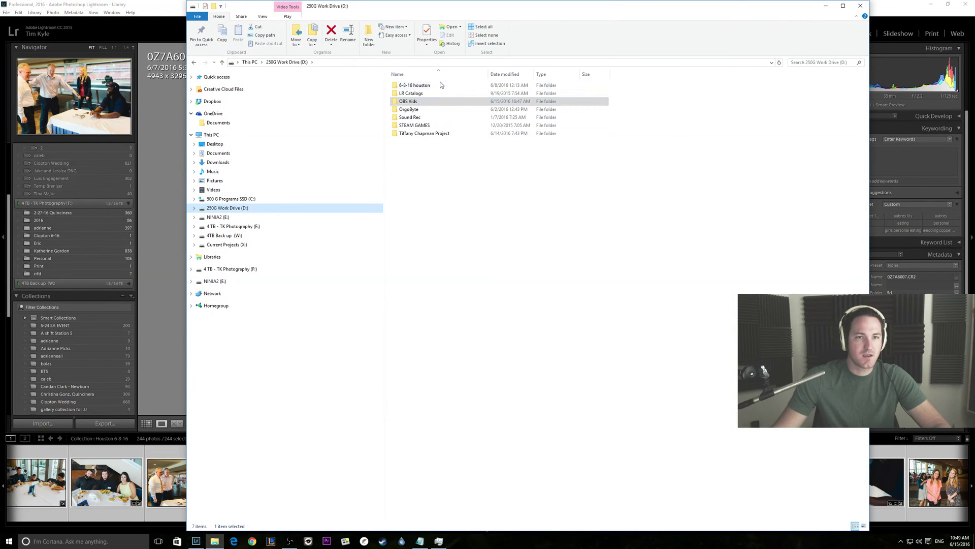
double_click(439, 86)
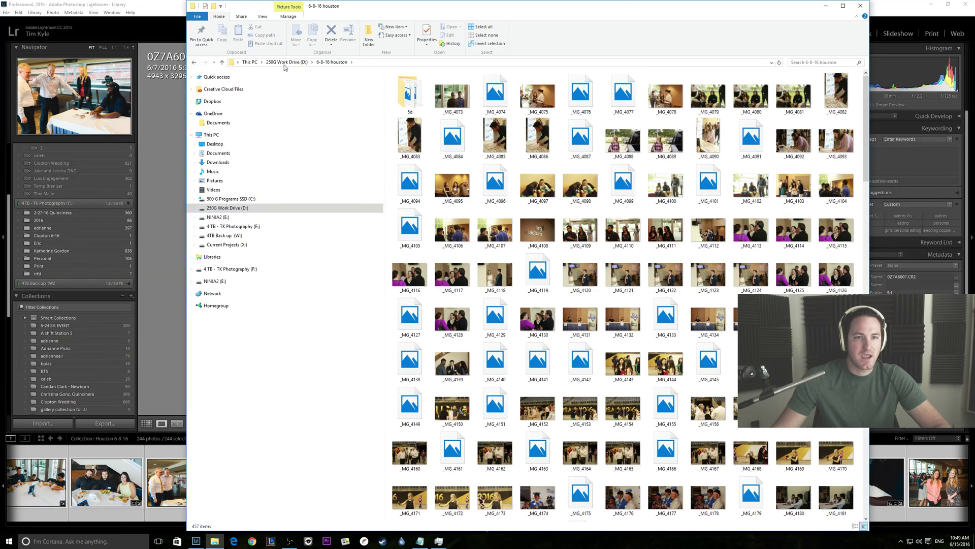
click(193, 62)
Step: Rename the folder to '6-8-16 houston x' through its Properties dialog
right_click(439, 86)
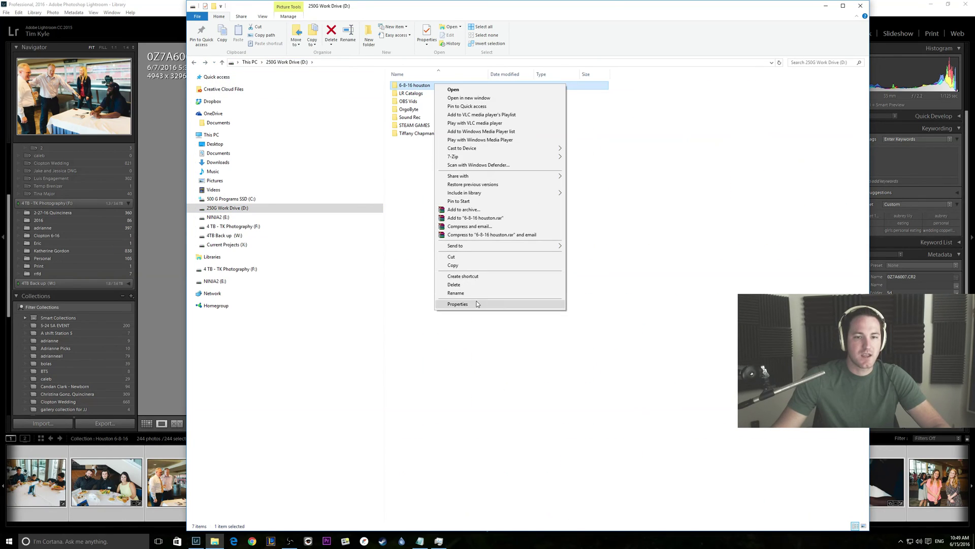
click(454, 303)
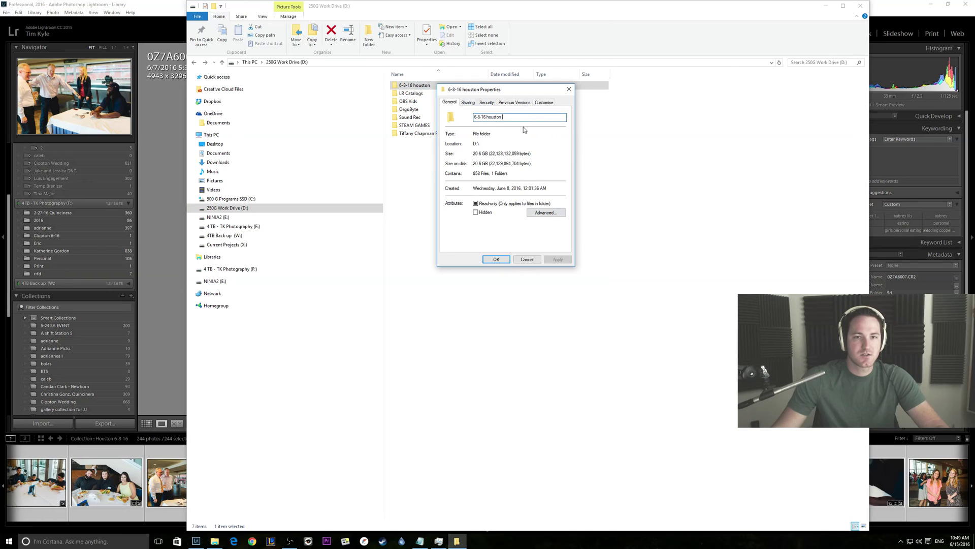
text(x)
click(505, 261)
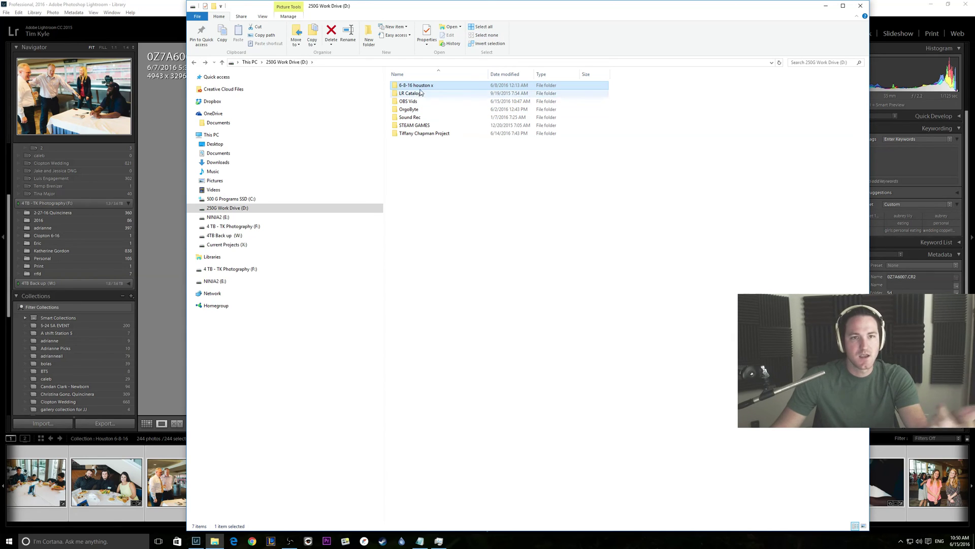
Step: Back in Lightroom, go to Driving Dreams photo _MG_4175 and set Highlights to -38
click(826, 6)
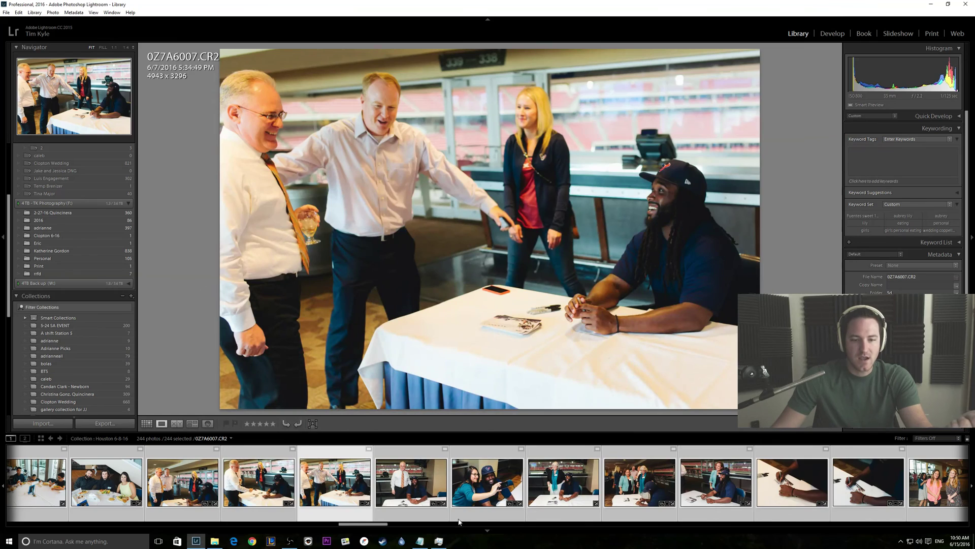
click(419, 454)
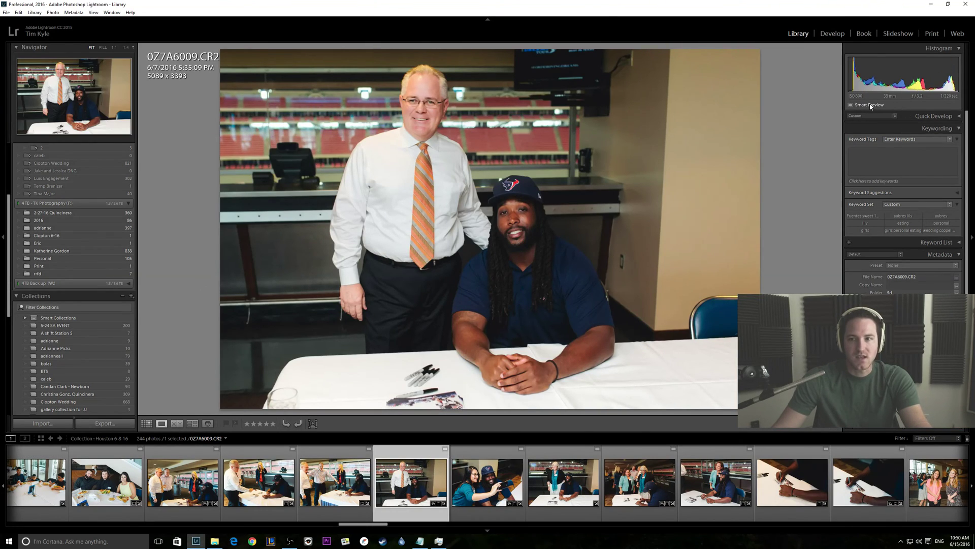
mouse_move(870, 105)
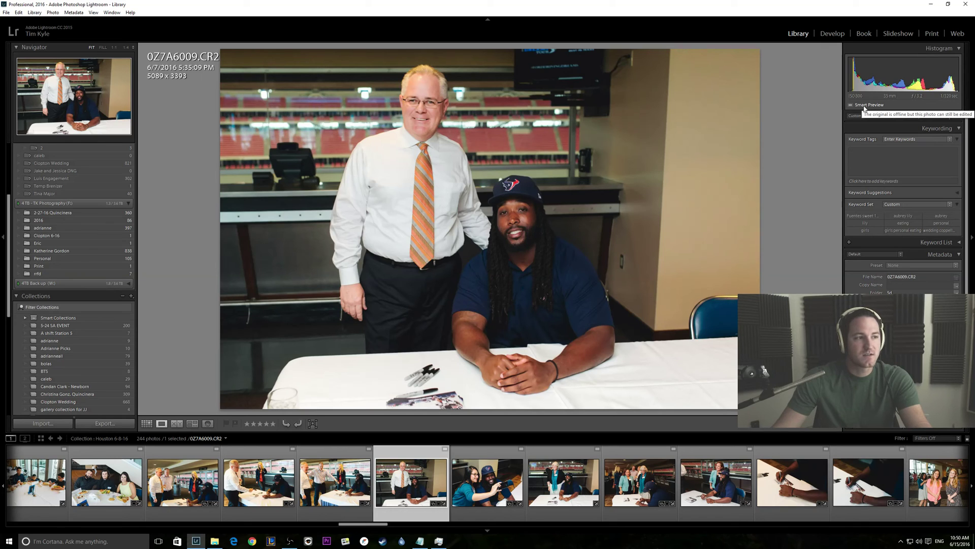
click(487, 481)
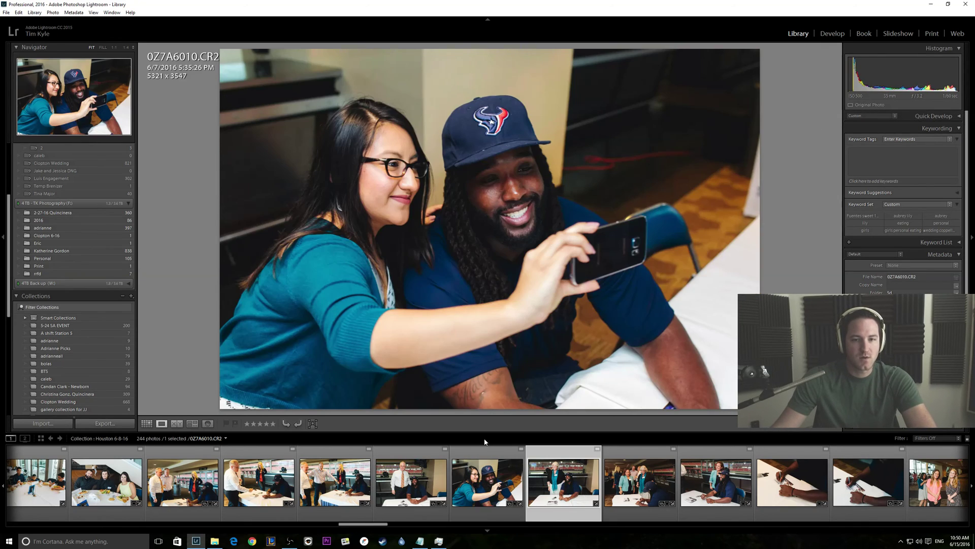
key(Right)
key(Right)
key(Right)
key(Right)
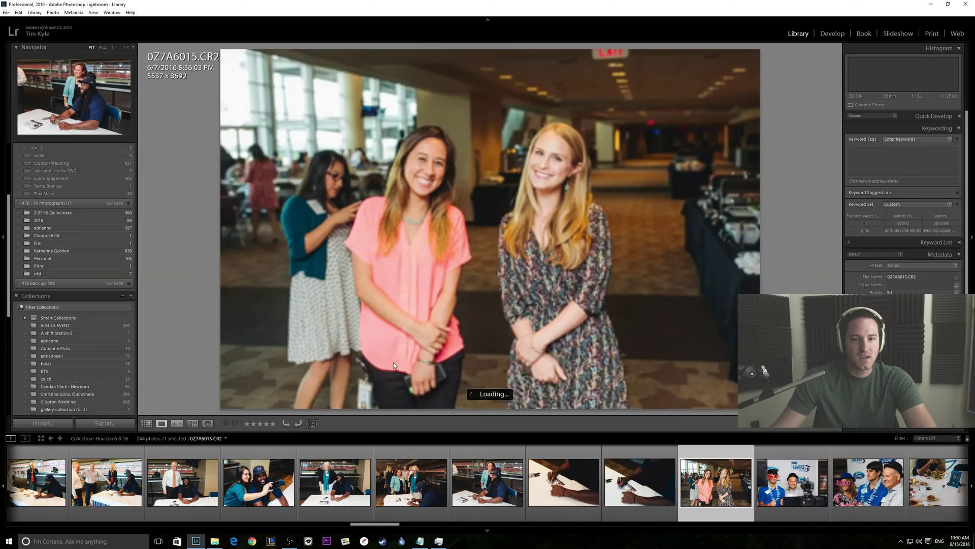
key(Right)
key(Right)
key(Right)
key(Right)
key(Right)
key(Left)
key(Left)
key(Left)
key(Left)
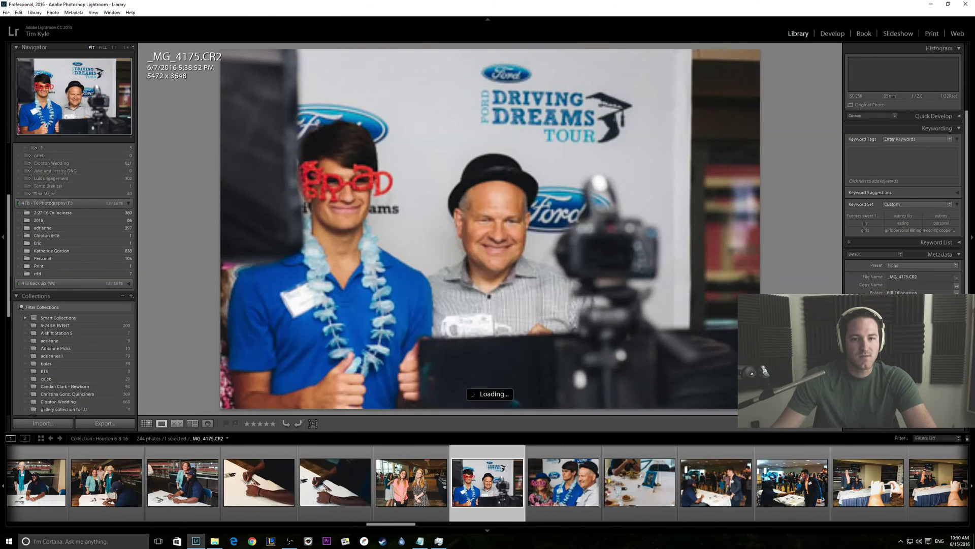
click(831, 34)
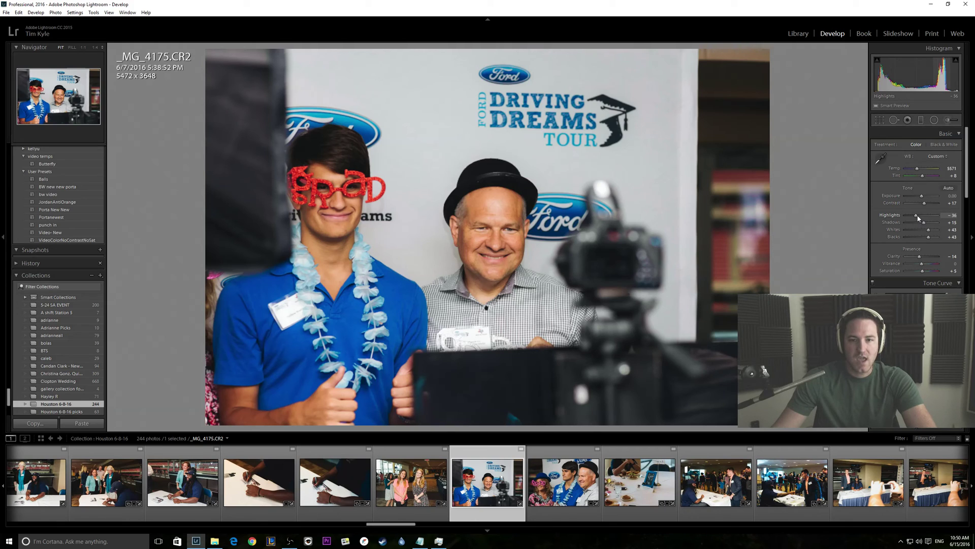
drag(917, 218, 933, 234)
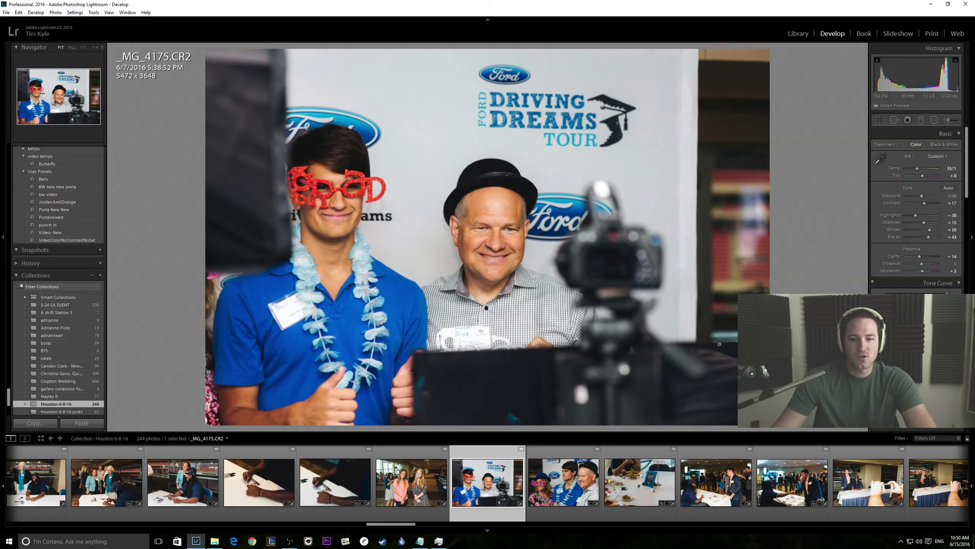
Step: Check _MG_4179's focus at 1:1 on the boy's face, then return to Fill view
key(Right)
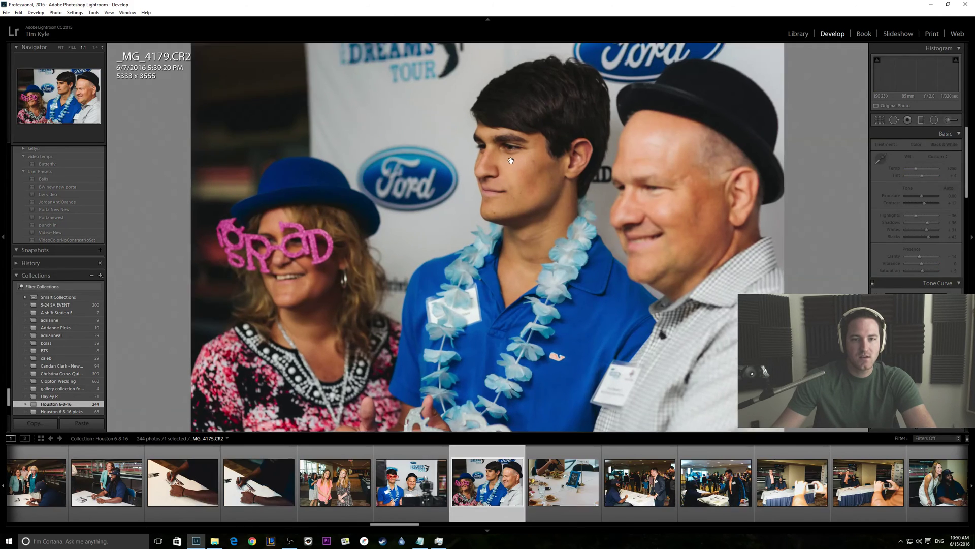
click(518, 224)
click(517, 224)
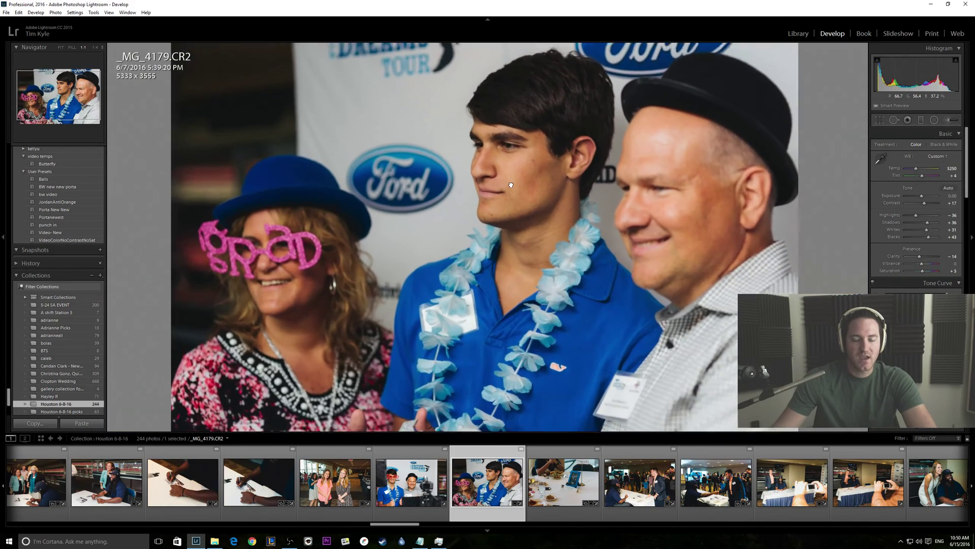
click(528, 157)
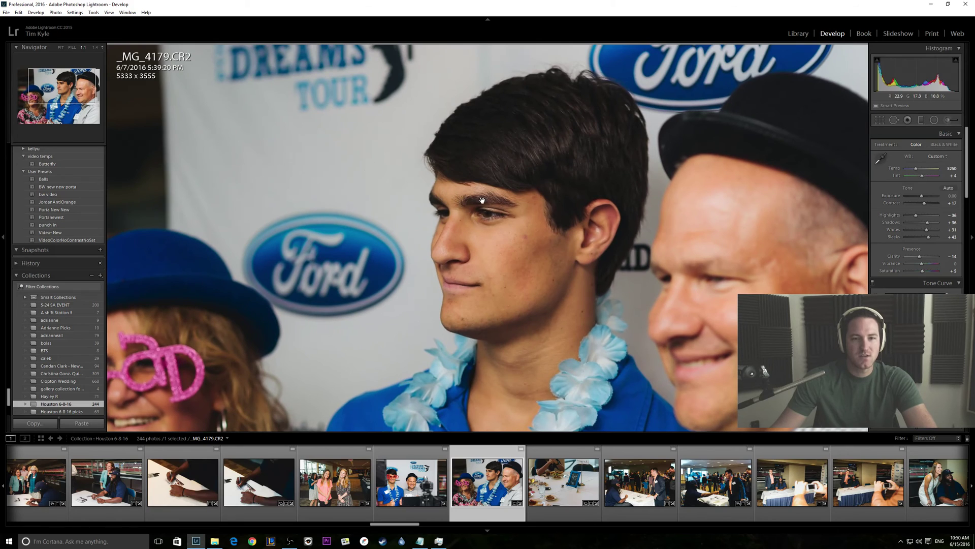
click(95, 48)
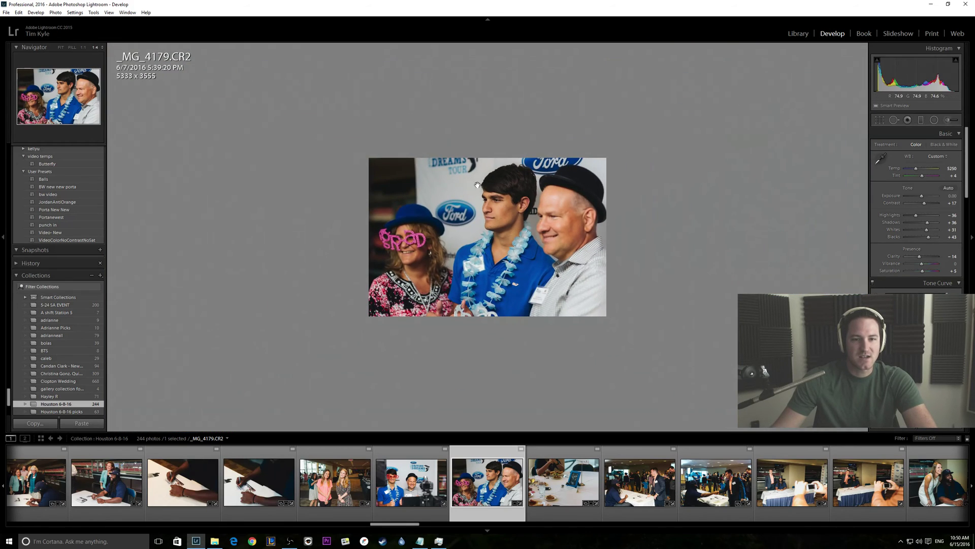
click(82, 47)
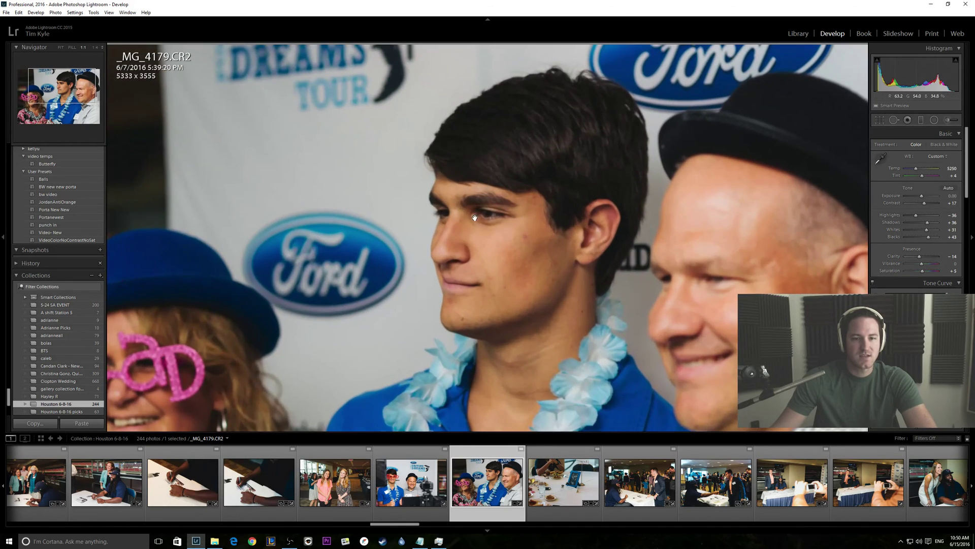
click(72, 47)
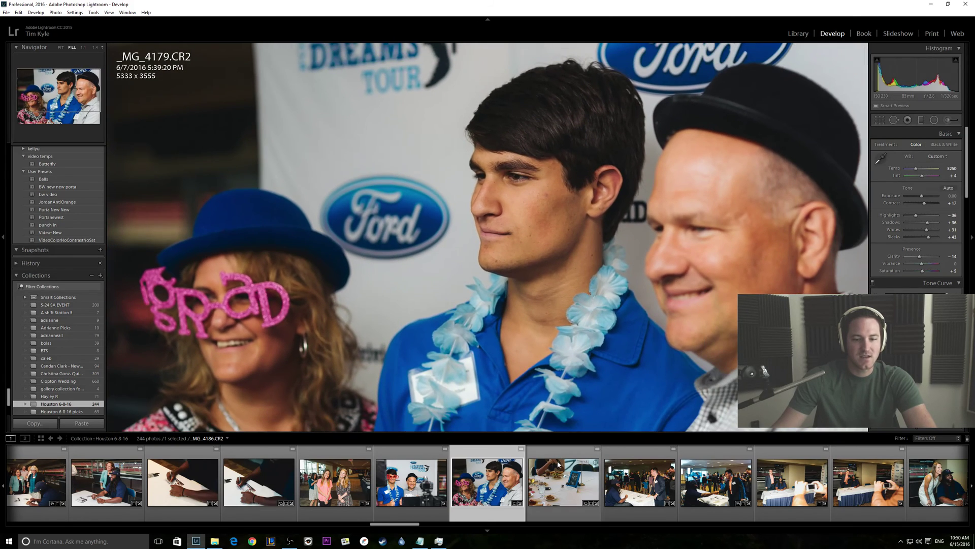
click(564, 482)
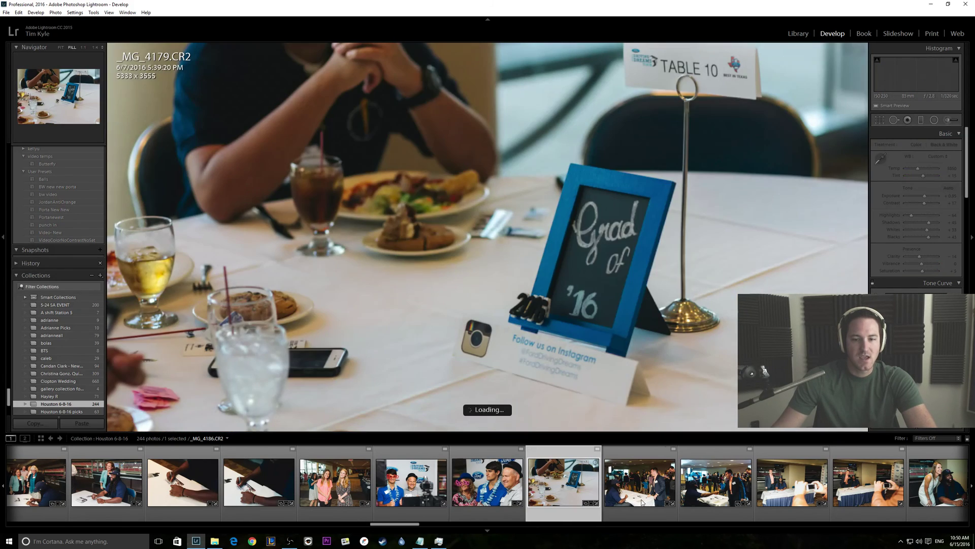
click(472, 485)
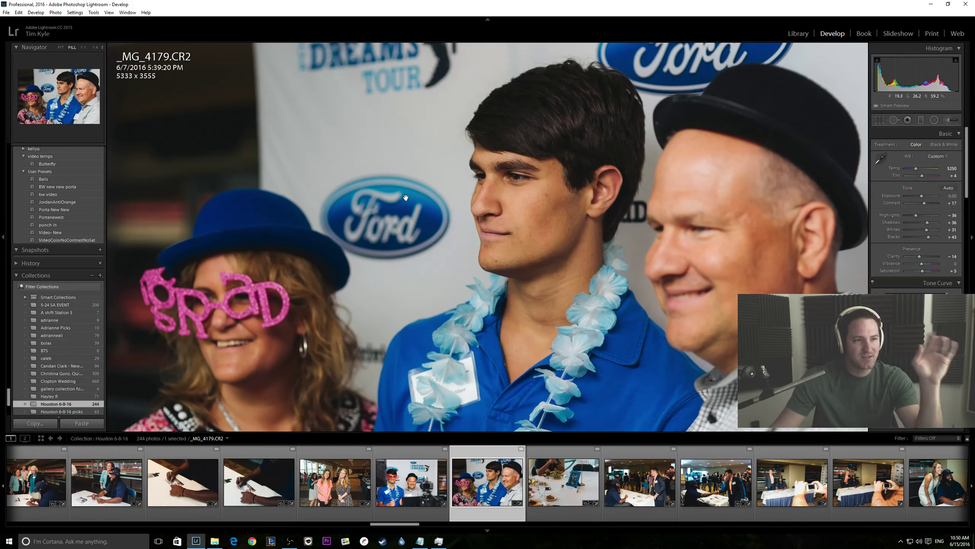
Step: Rename the folder back to '6-8-16 houston' and return to _MG_4175 in Lightroom
click(214, 541)
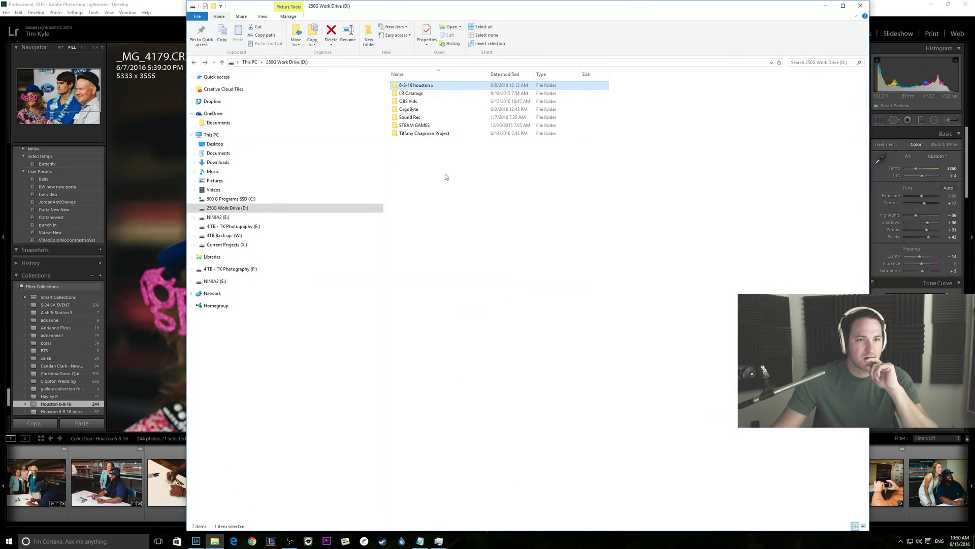
right_click(437, 84)
click(473, 305)
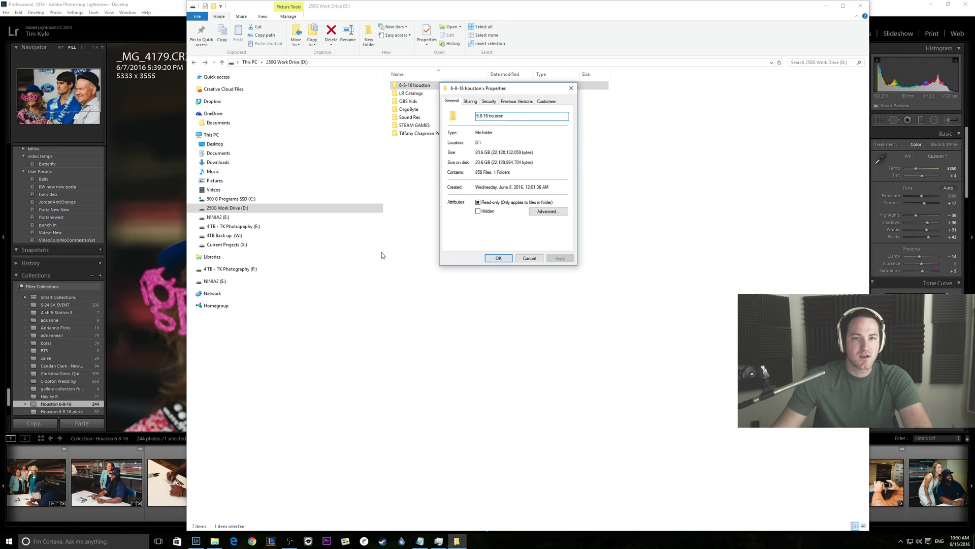
key(Return)
key(alt+F4)
click(422, 466)
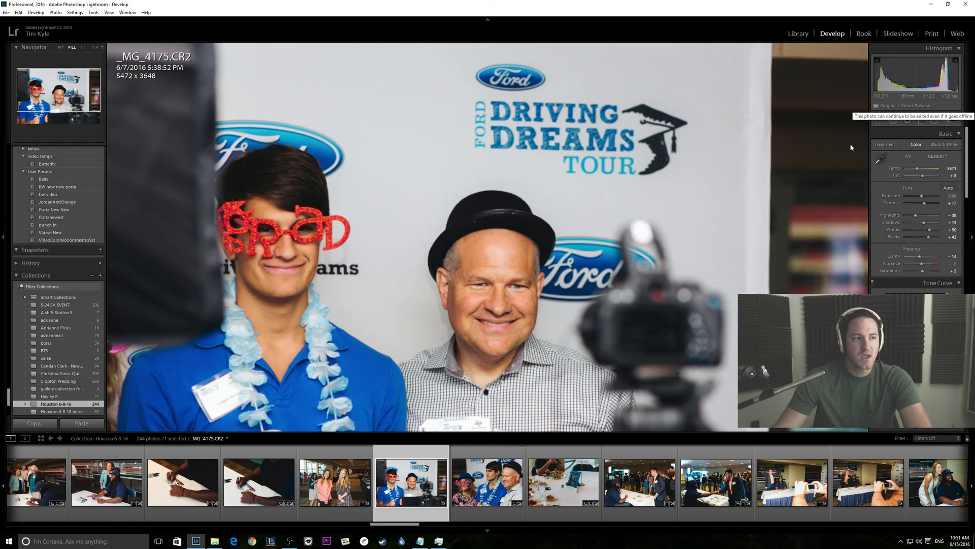
Step: Use Show in Explorer on the _MG_4175 thumbnail to reveal the D: drive listing
right_click(400, 490)
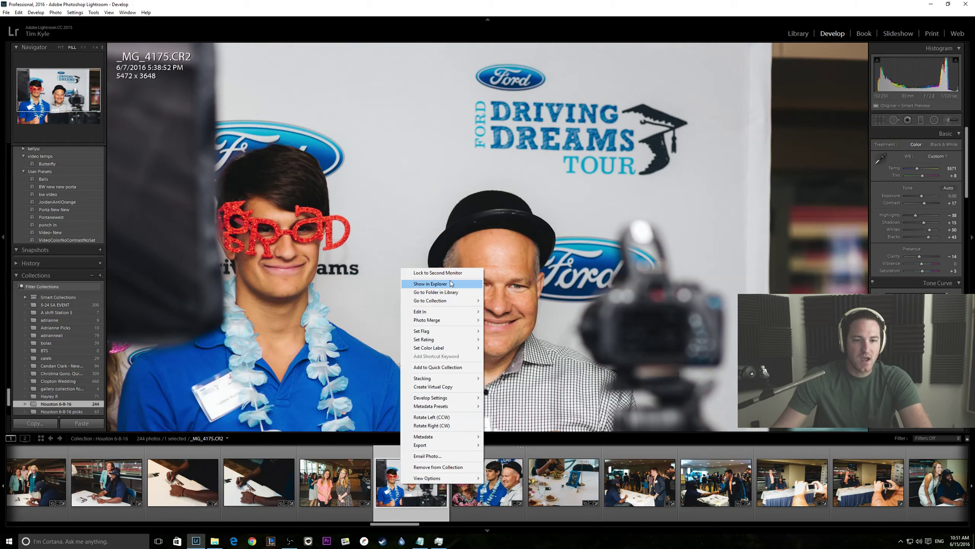
click(430, 283)
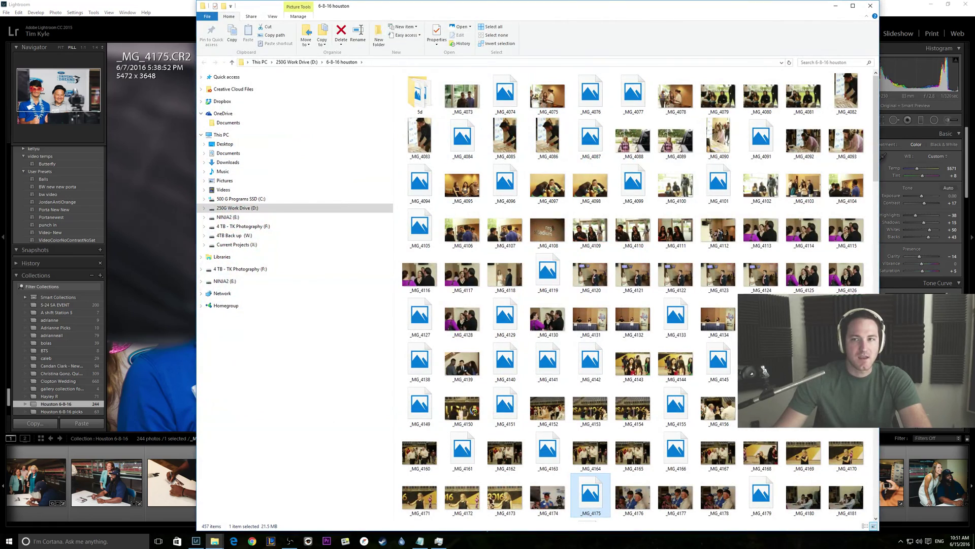
click(871, 7)
right_click(403, 490)
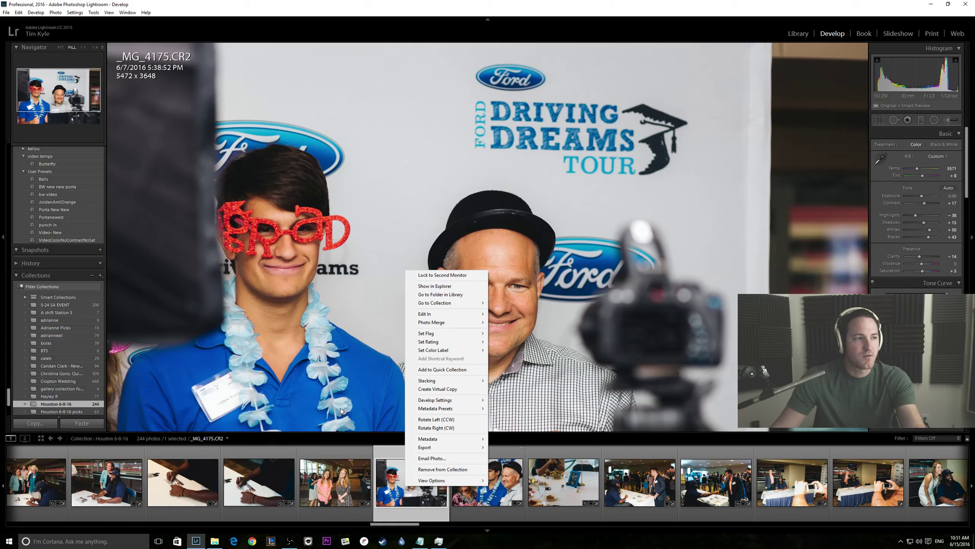
click(214, 541)
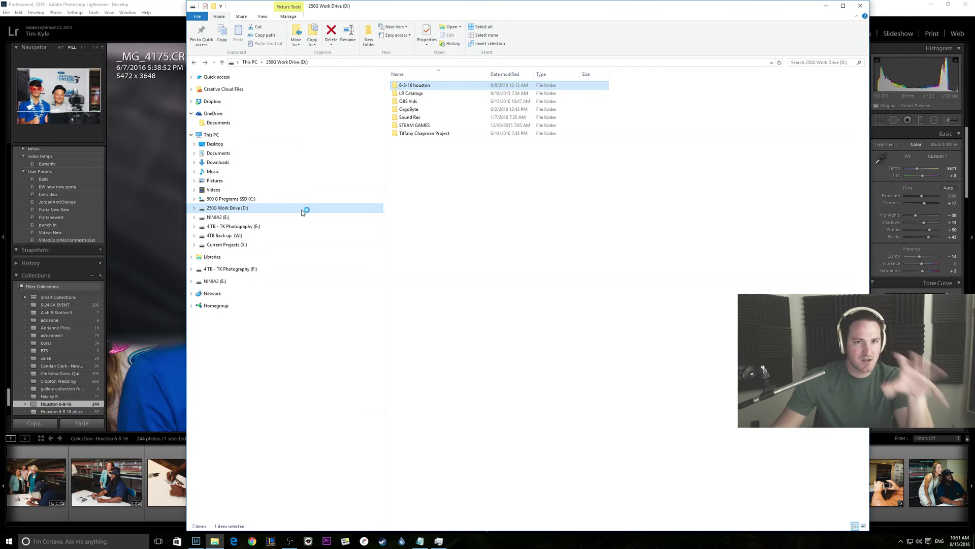
Step: Browse the Current Projects and 500 G Programs SSD drives, then return to D:
click(450, 182)
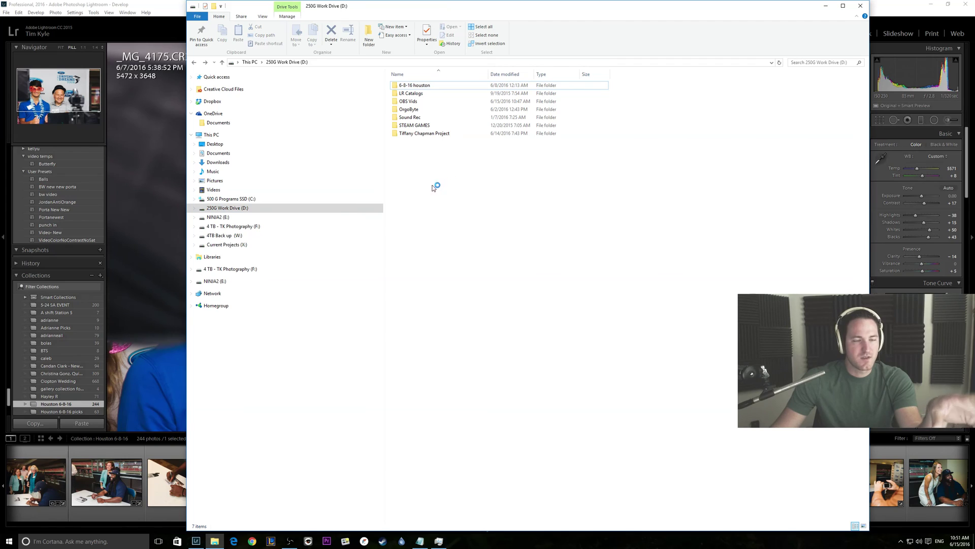
click(262, 244)
double_click(411, 87)
click(196, 62)
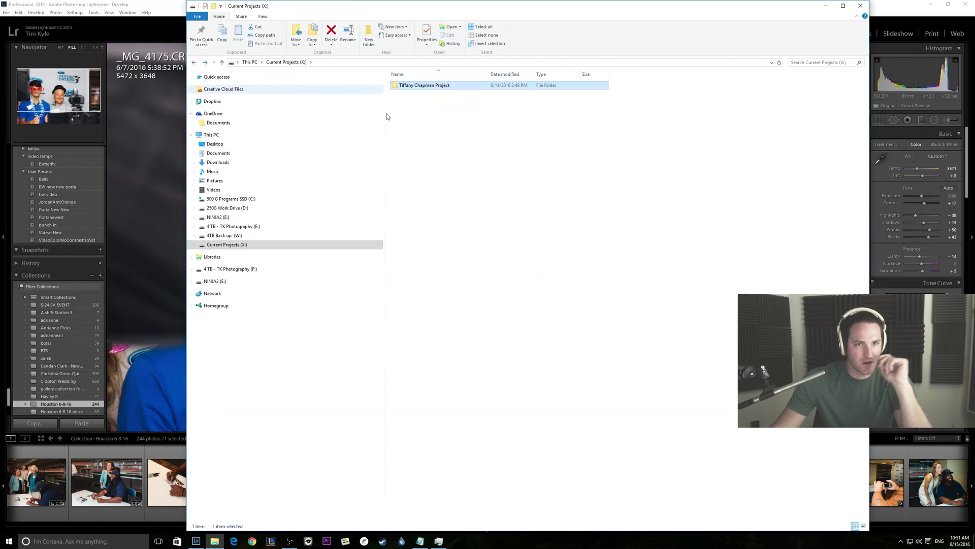
click(483, 162)
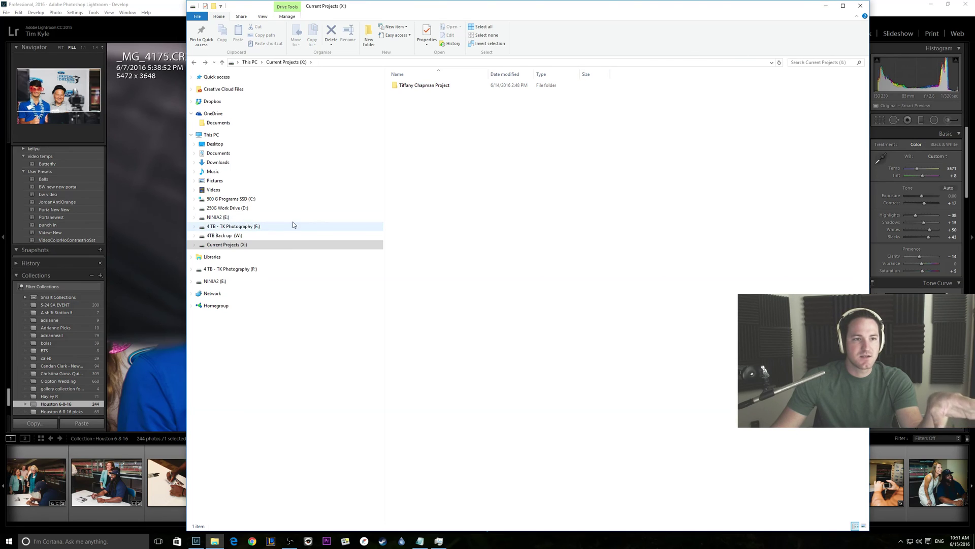
click(246, 199)
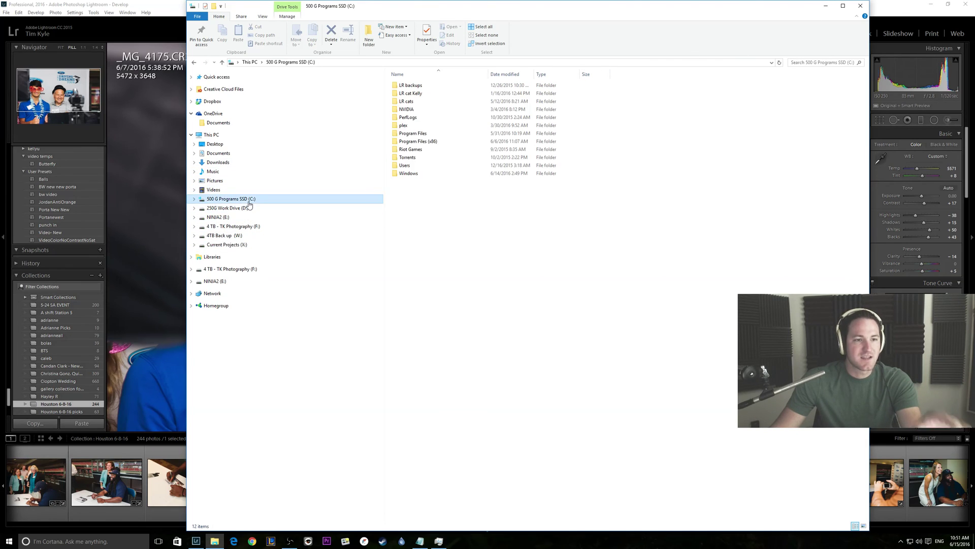
click(437, 102)
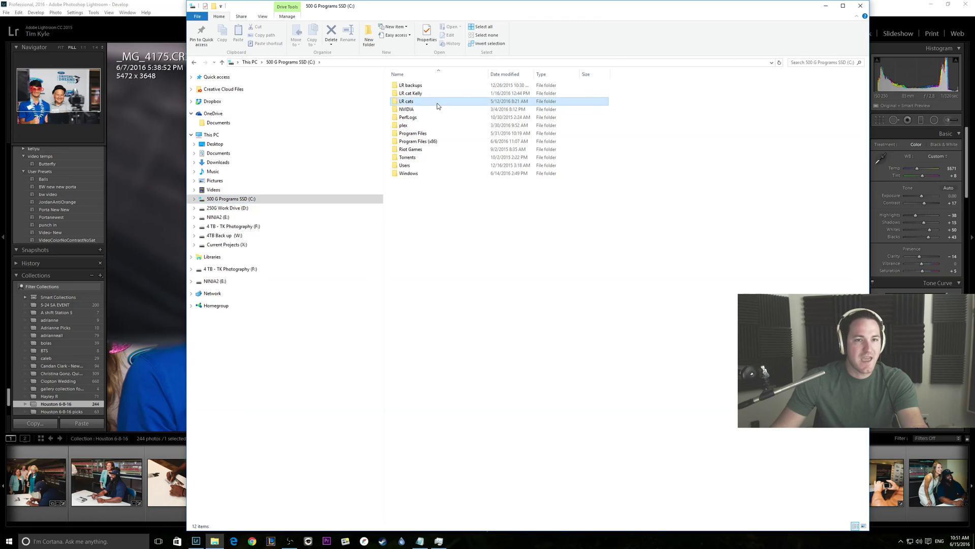
click(239, 209)
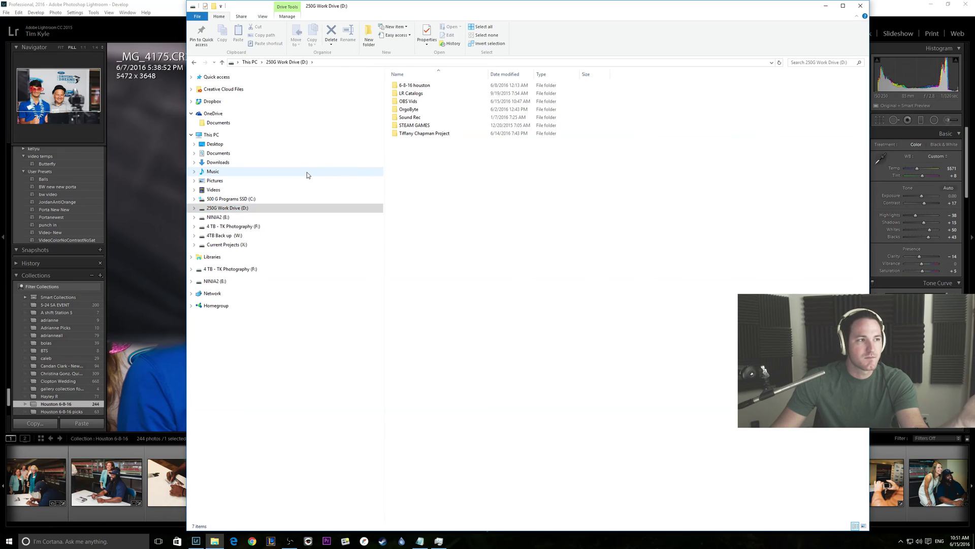
Step: Compare the 4 TB - TK Photography and 4TB Back up drives, ending on TK Photography
click(275, 226)
click(247, 236)
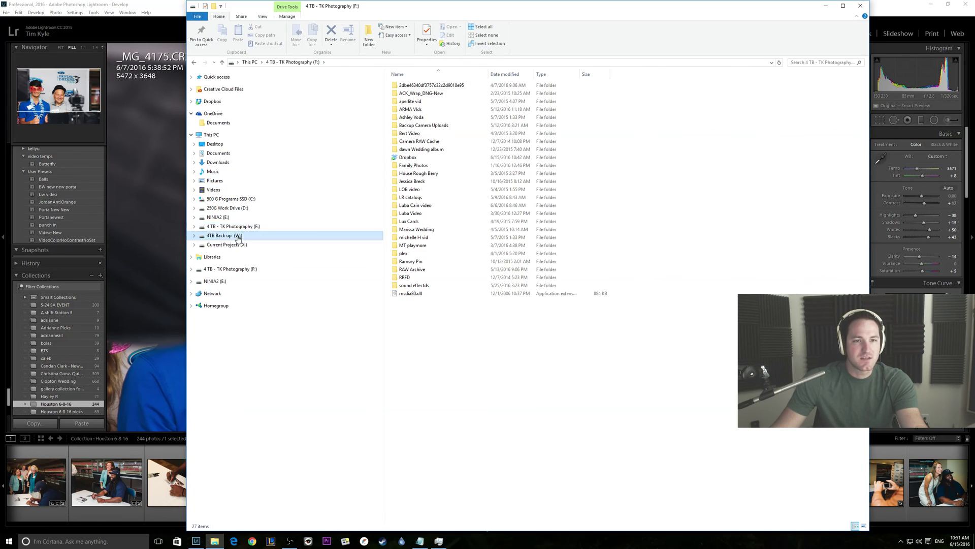
click(247, 227)
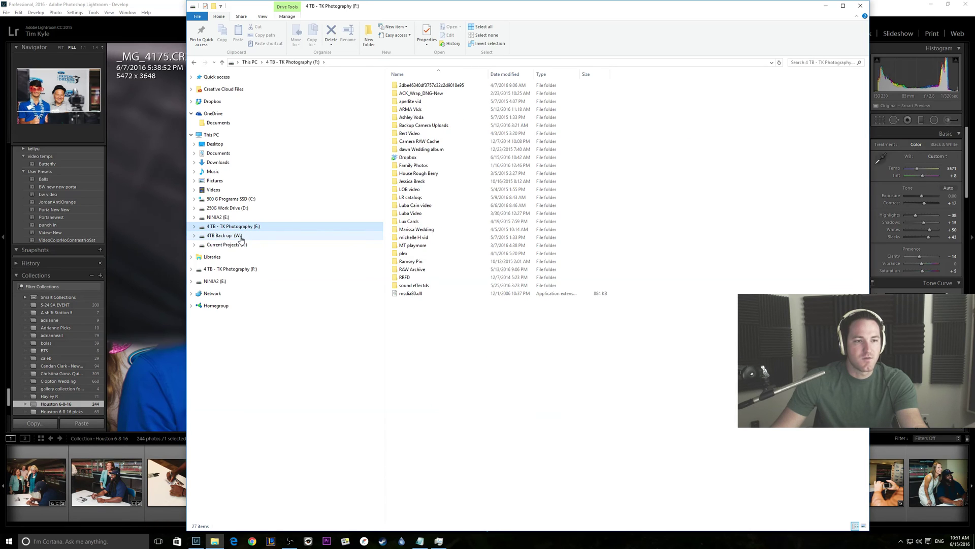
click(241, 236)
click(249, 227)
click(249, 235)
click(256, 228)
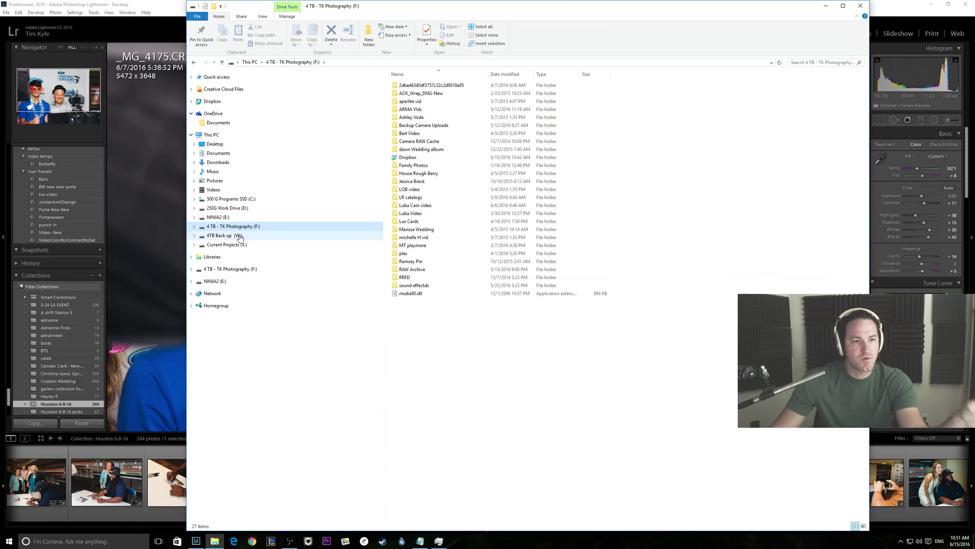
click(239, 236)
click(243, 238)
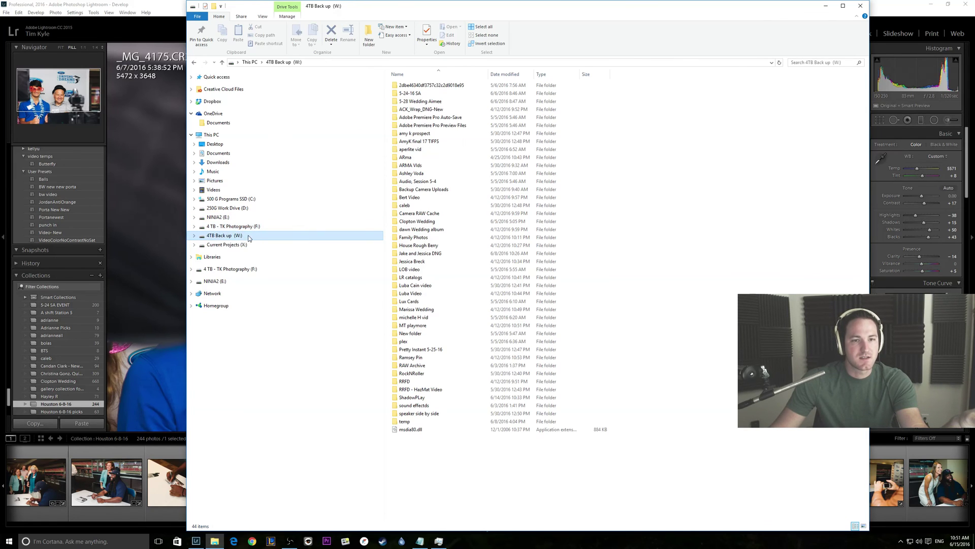
click(260, 226)
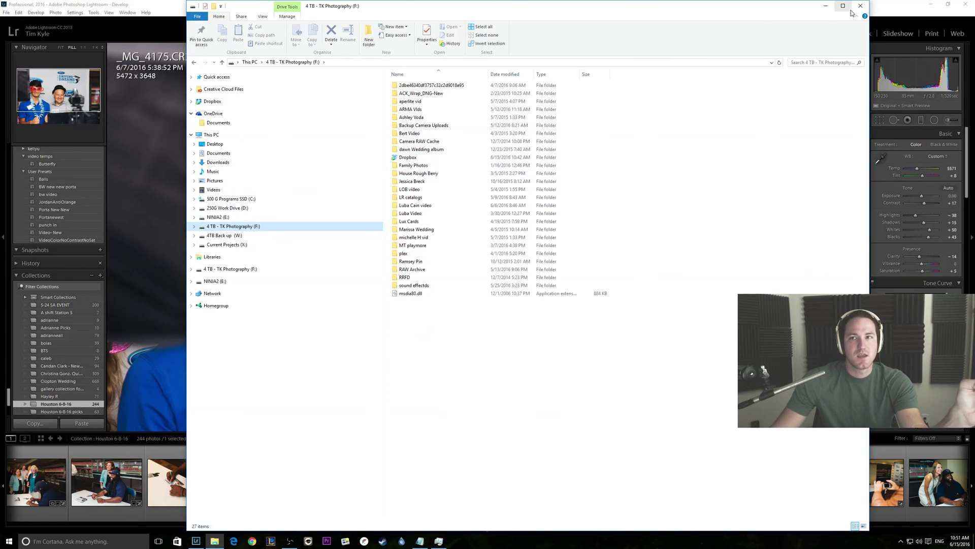
Step: Preview the two-women and card-signing photos, zooming the latter to 1:1, then reselect _MG_4175
click(824, 9)
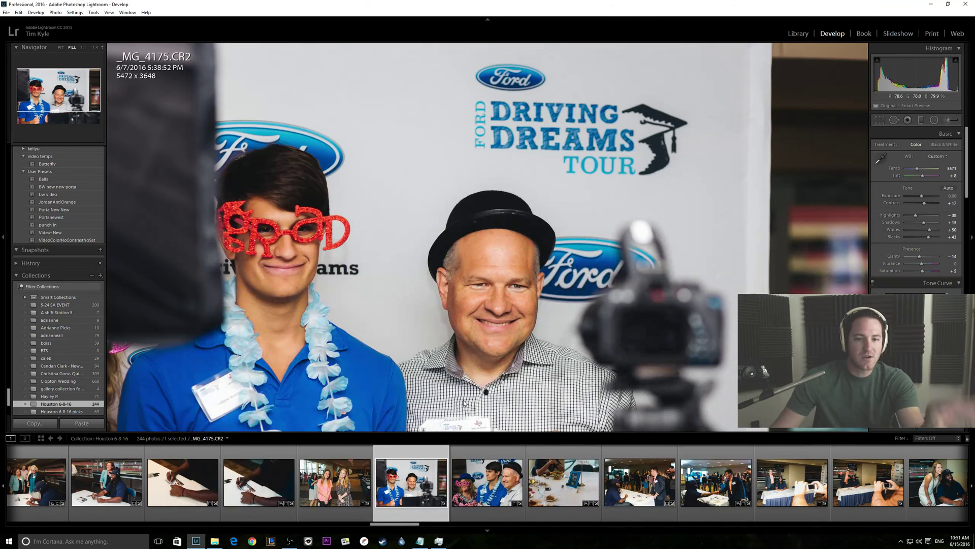
click(336, 474)
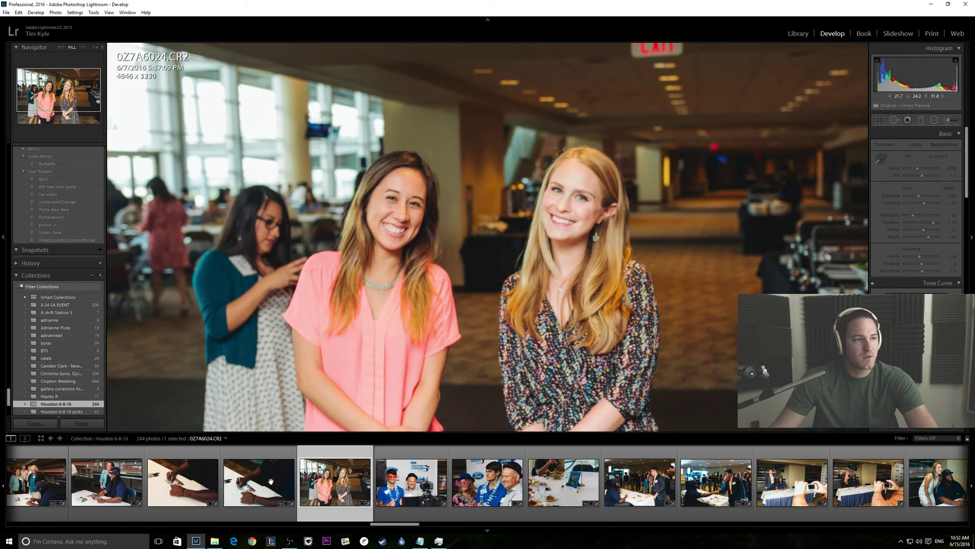
click(270, 481)
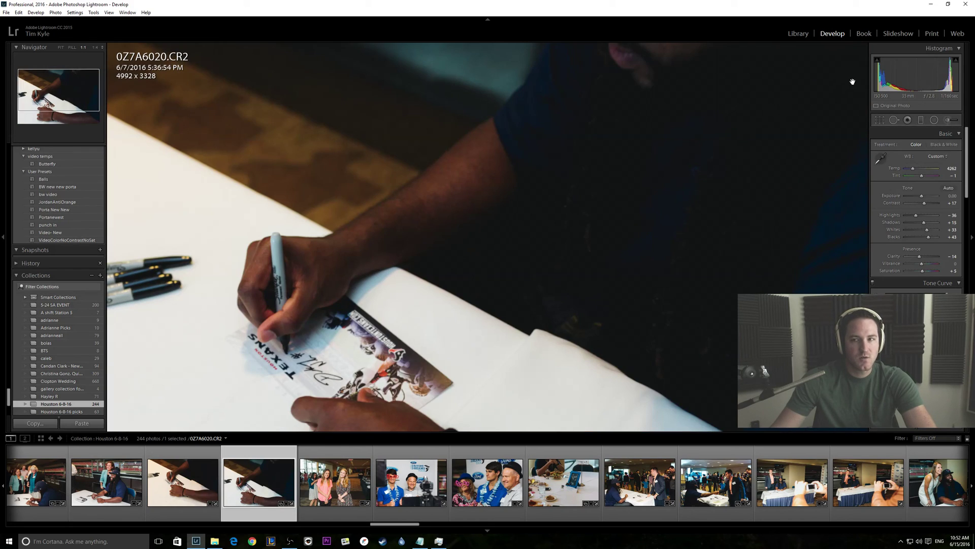
key(z)
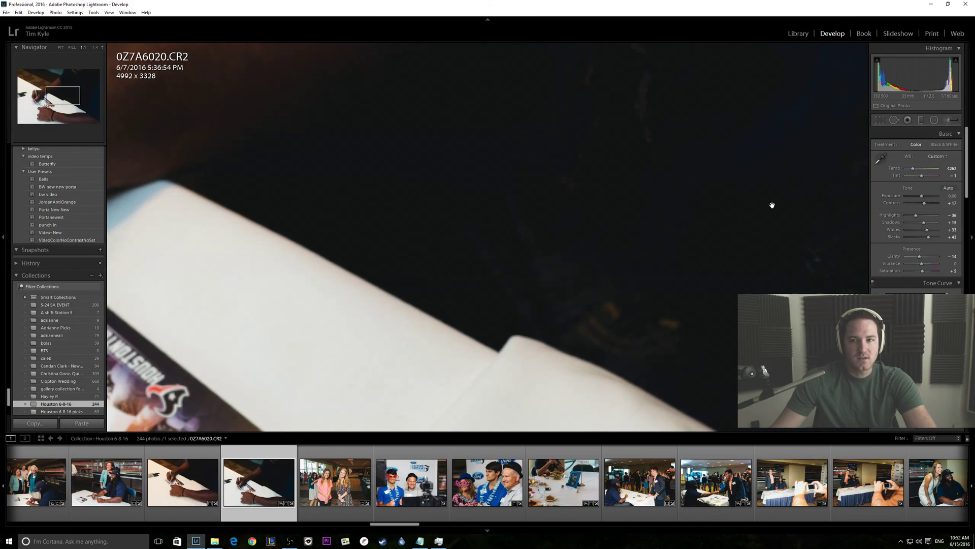
click(470, 252)
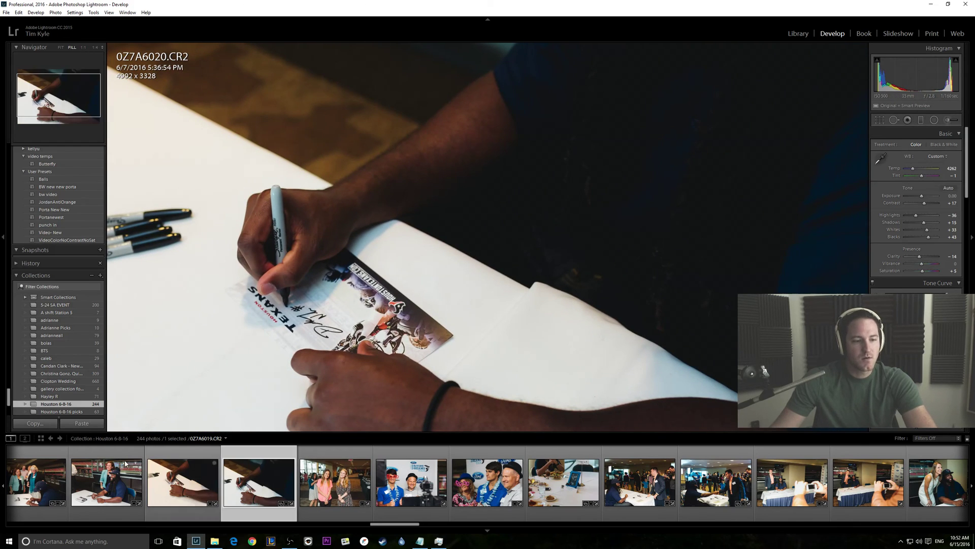
click(417, 478)
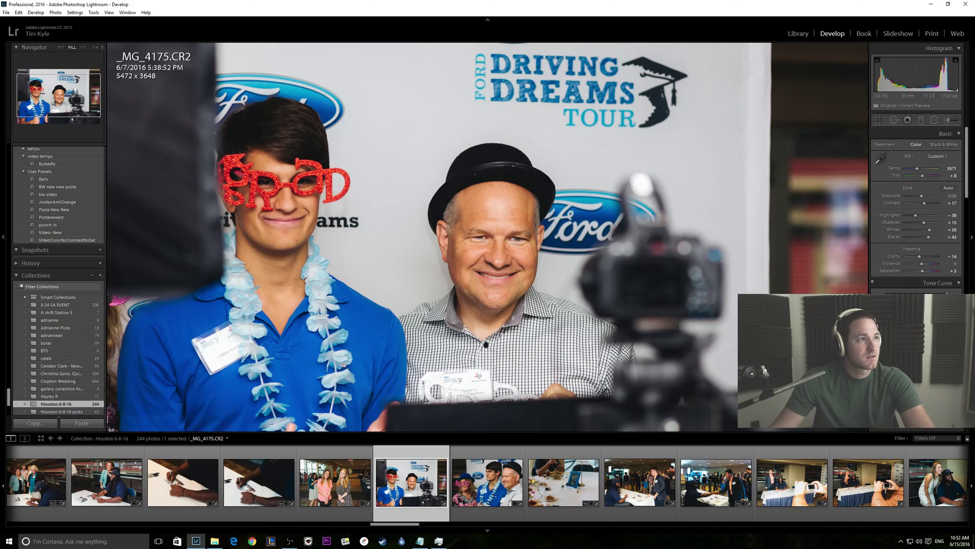
Step: Open Task Manager and view the Memory performance graph
key(ctrl+shift+Escape)
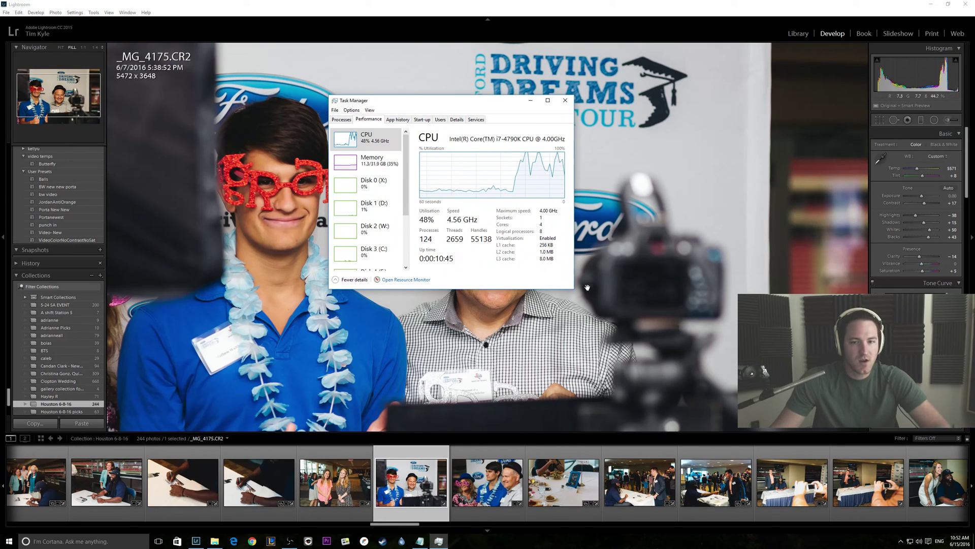
drag(503, 101, 640, 154)
click(504, 220)
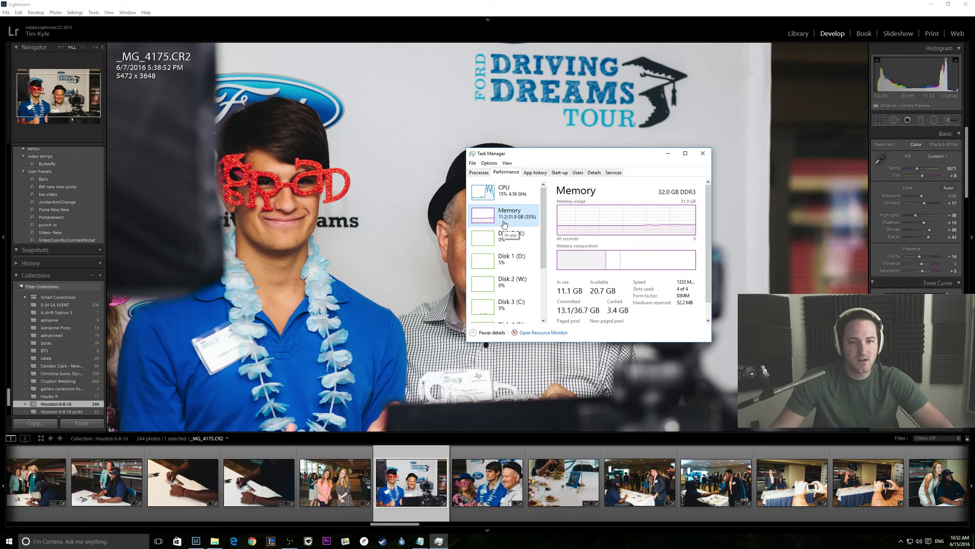
Step: Sort processes by memory to find Lightroom at 6,874 MB, then return to _MG_4179
click(476, 173)
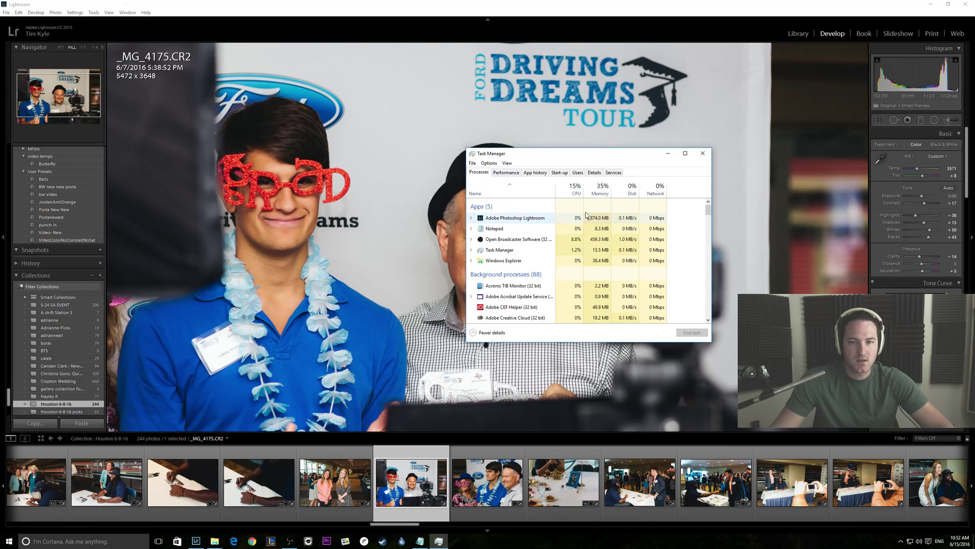
click(602, 223)
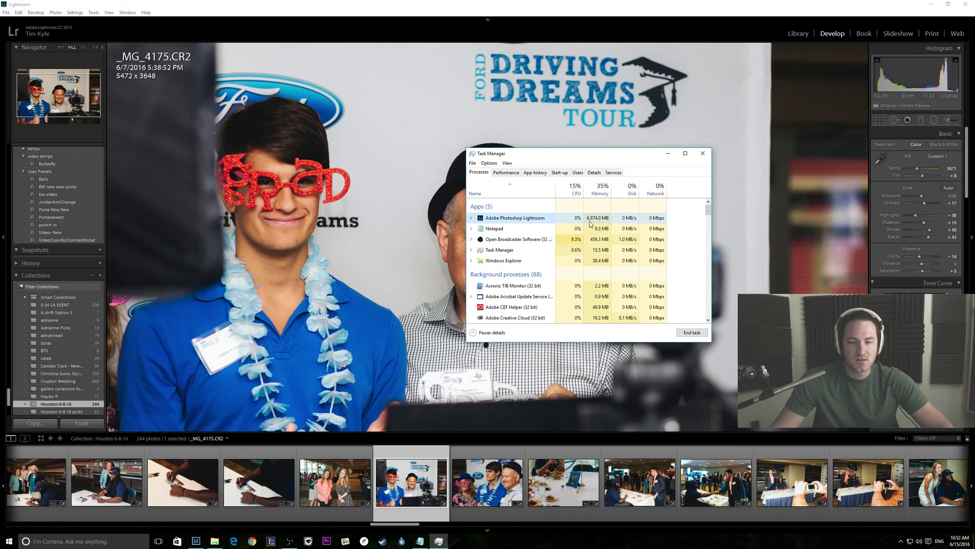
click(602, 189)
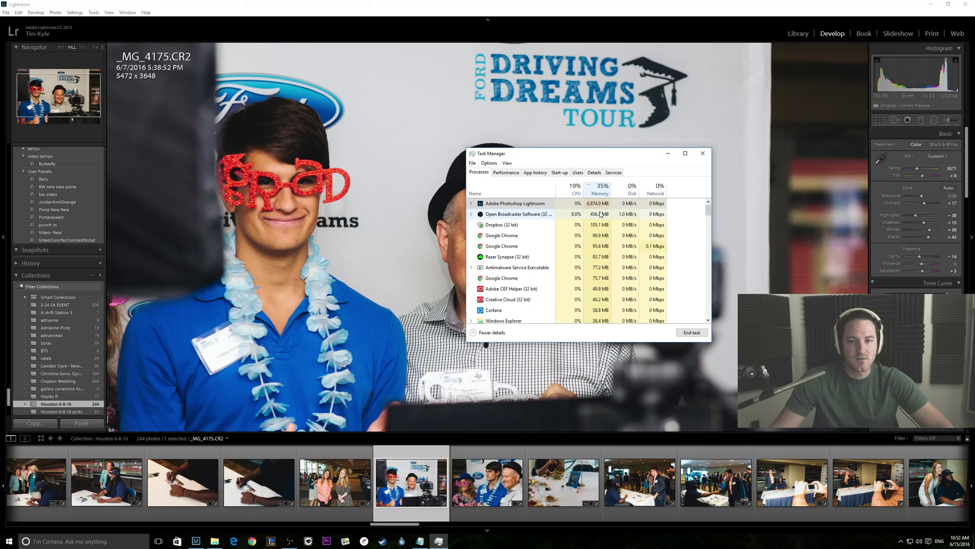
click(495, 173)
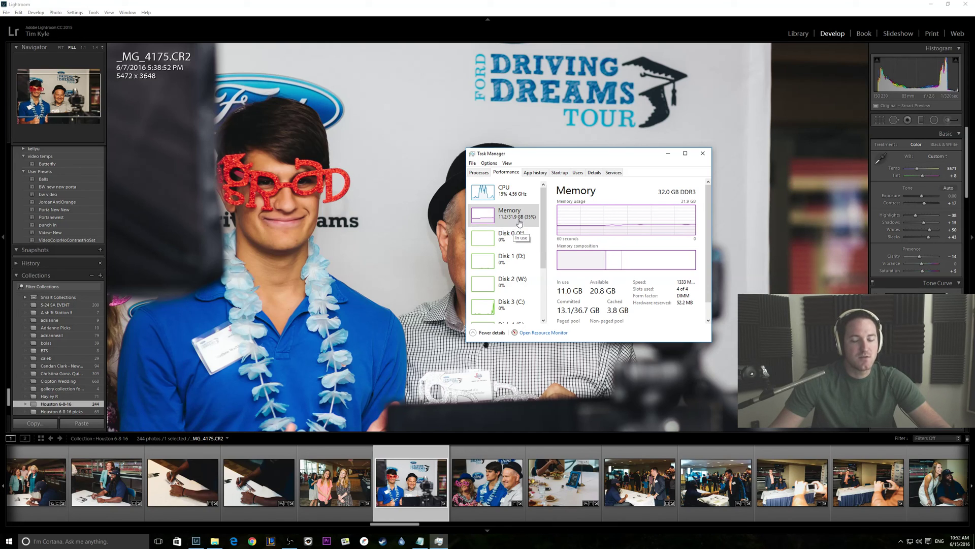
click(486, 482)
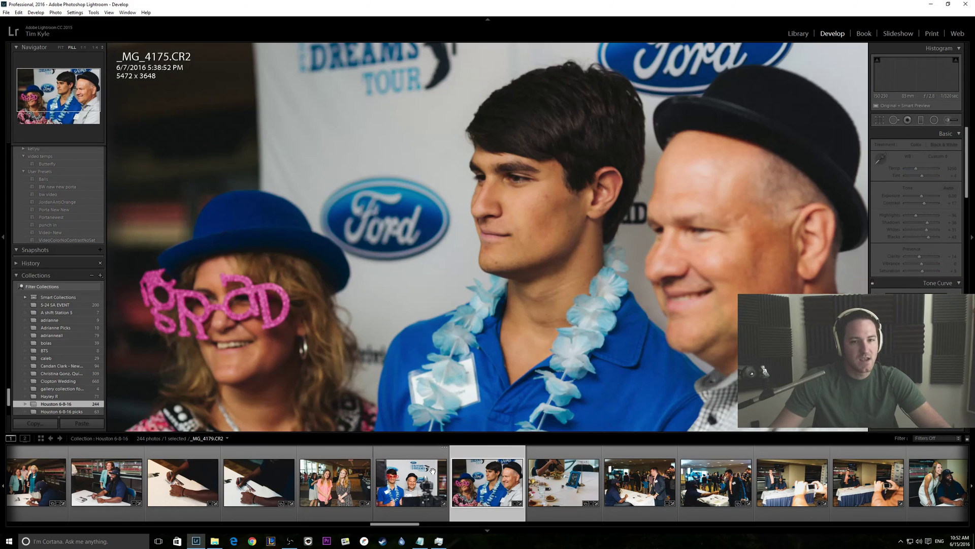
Step: Display the signing-table crowd photo 0Z7A6030.CR2 in the Develop view
click(643, 501)
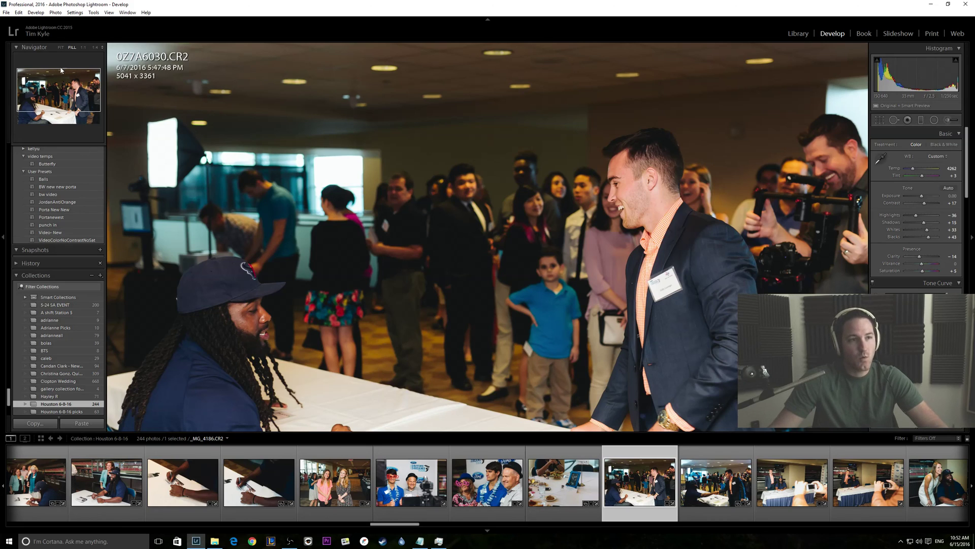
click(6, 12)
mouse_move(46, 162)
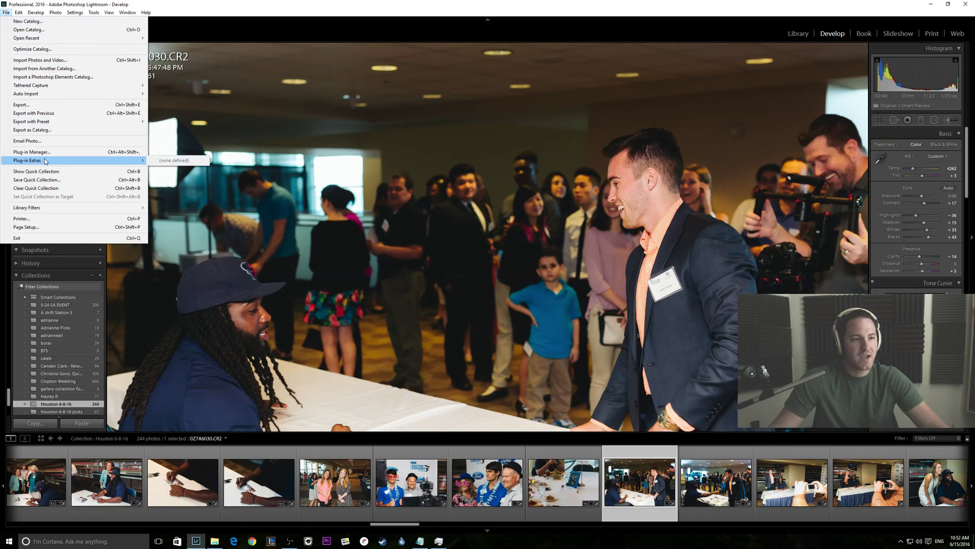
click(21, 104)
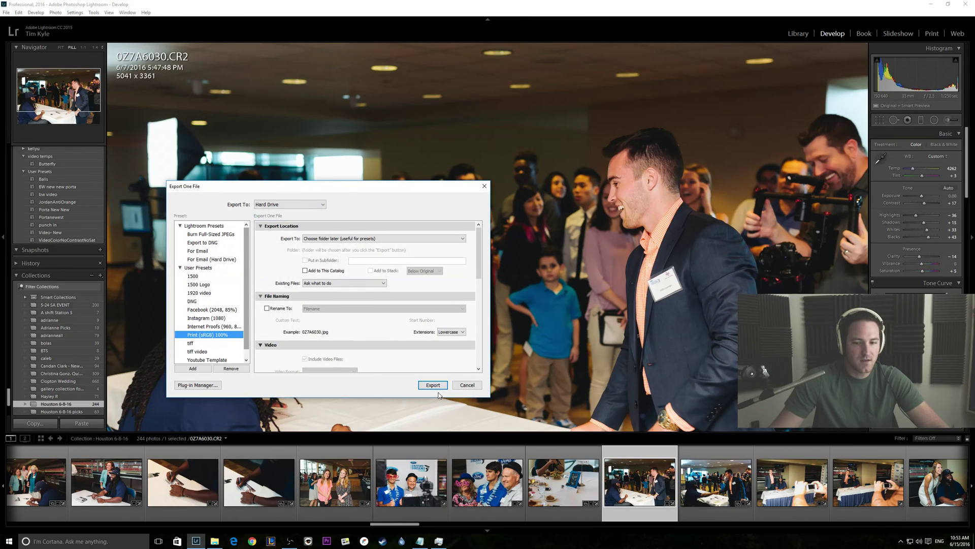
click(467, 384)
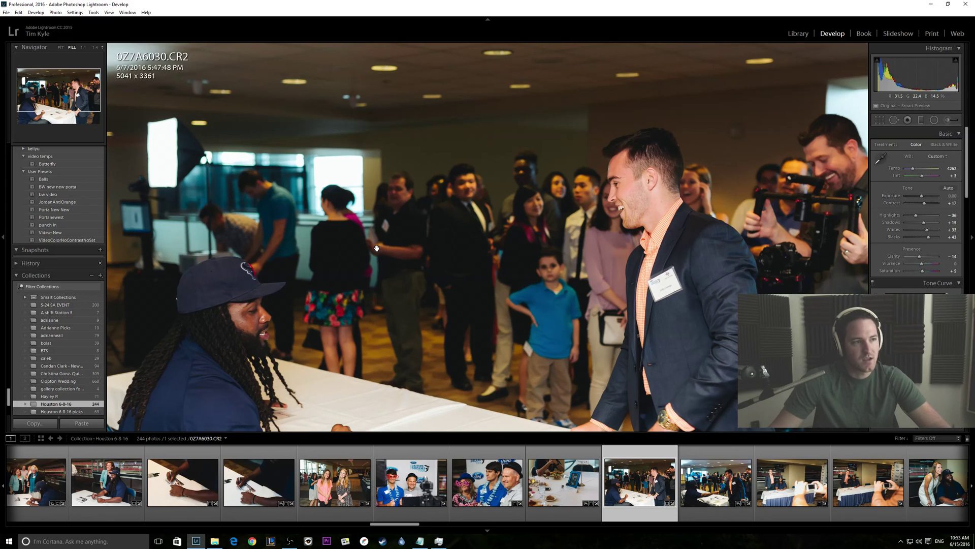
Step: Advance to photo 0Z7A6030.CR2, briefly switch to another app, then show it in the Library module
key(Right)
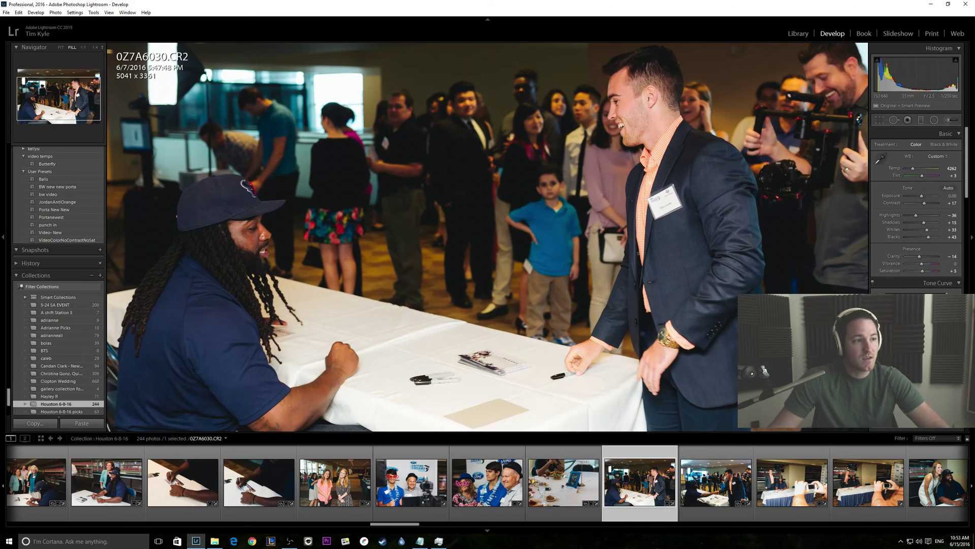
key(alt+Tab)
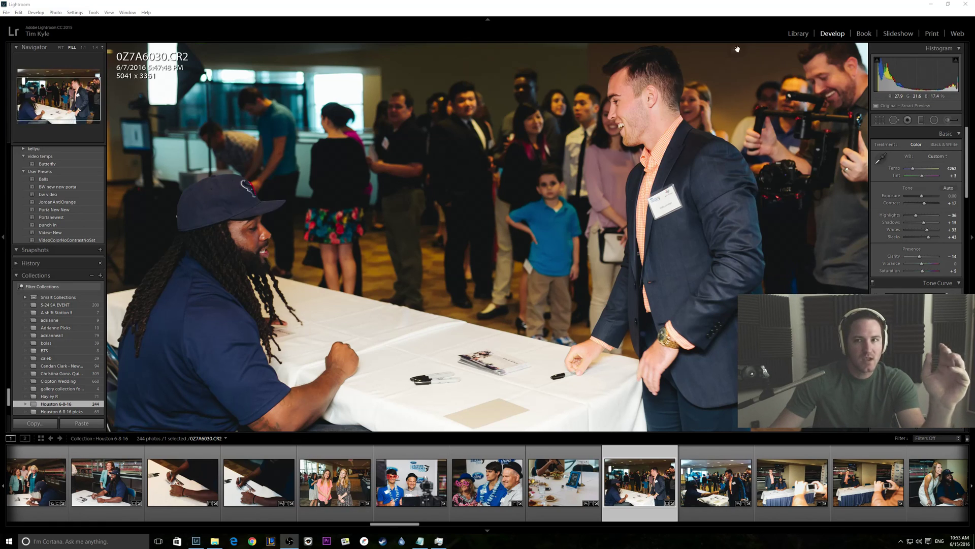
click(806, 34)
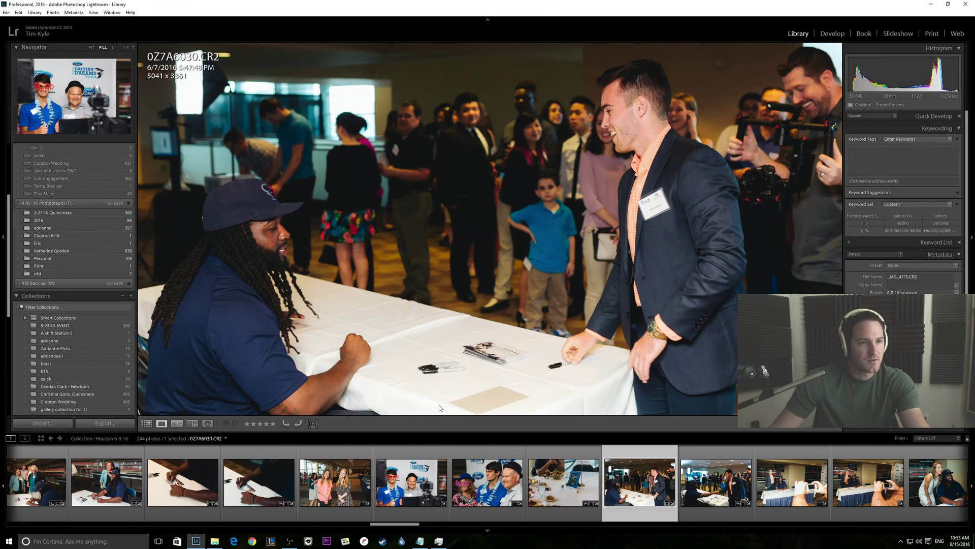
Step: Browse the filmstrip photos: Driving Dreams, the two women, Grad of '16, _MG_4186, 0Z7A6032, 0Z7A6035
click(402, 475)
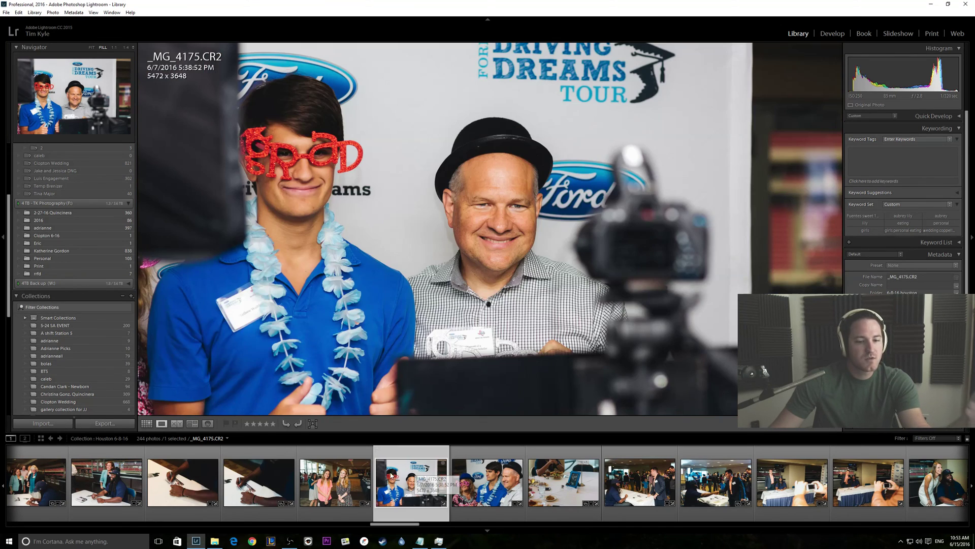
click(338, 477)
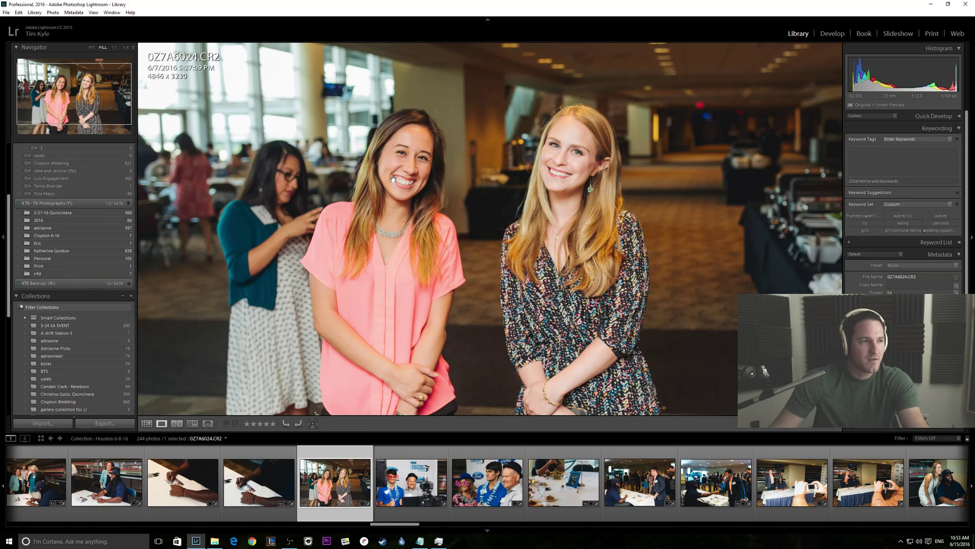
click(548, 485)
click(651, 494)
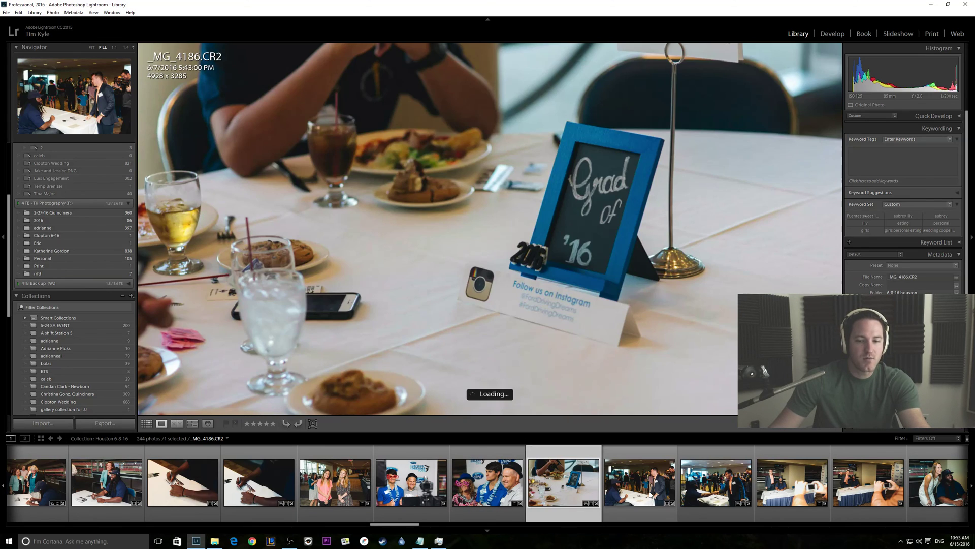
click(650, 494)
click(717, 491)
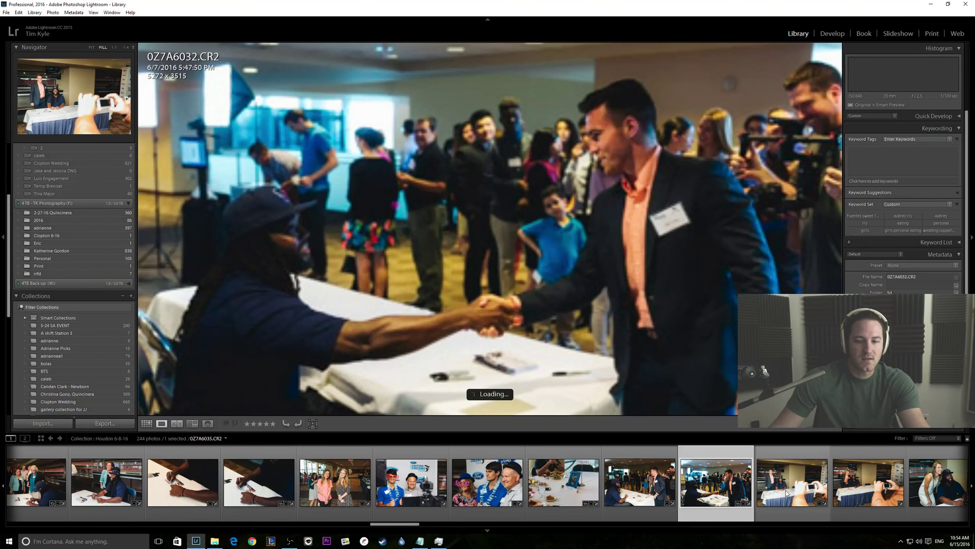
click(804, 492)
Step: Scroll to the next filmstrip photo, then minimise Lightroom and move Task Manager to the left
scroll(711, 493, down, 5)
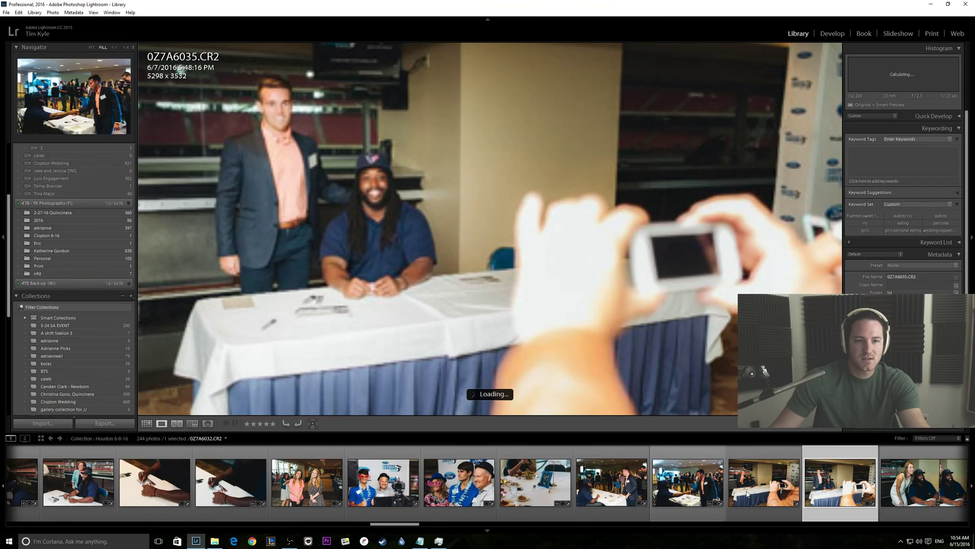
click(519, 493)
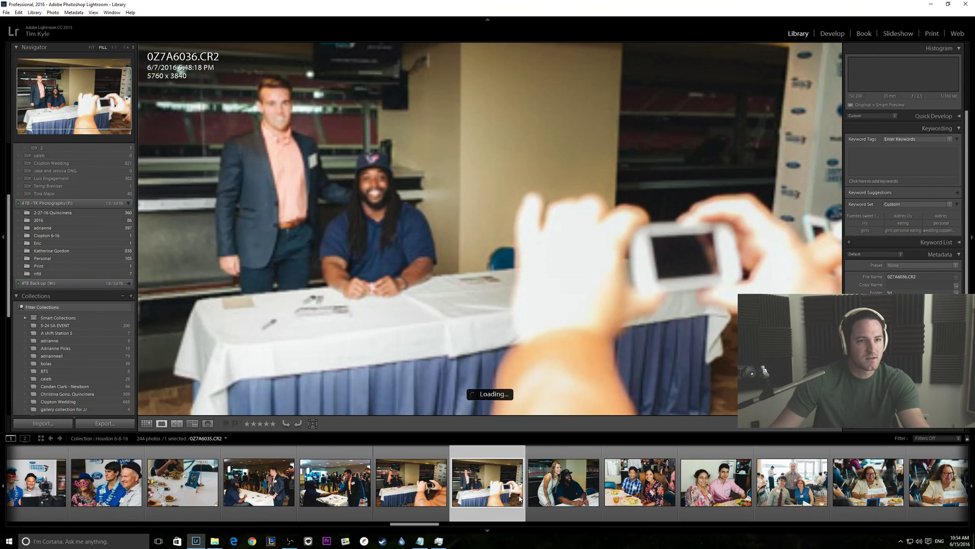
click(931, 4)
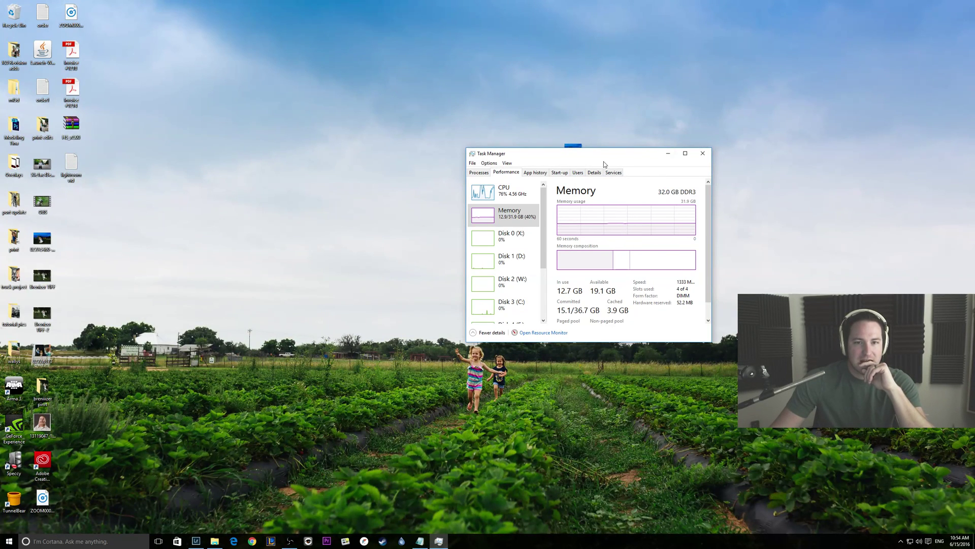
drag(558, 157, 301, 166)
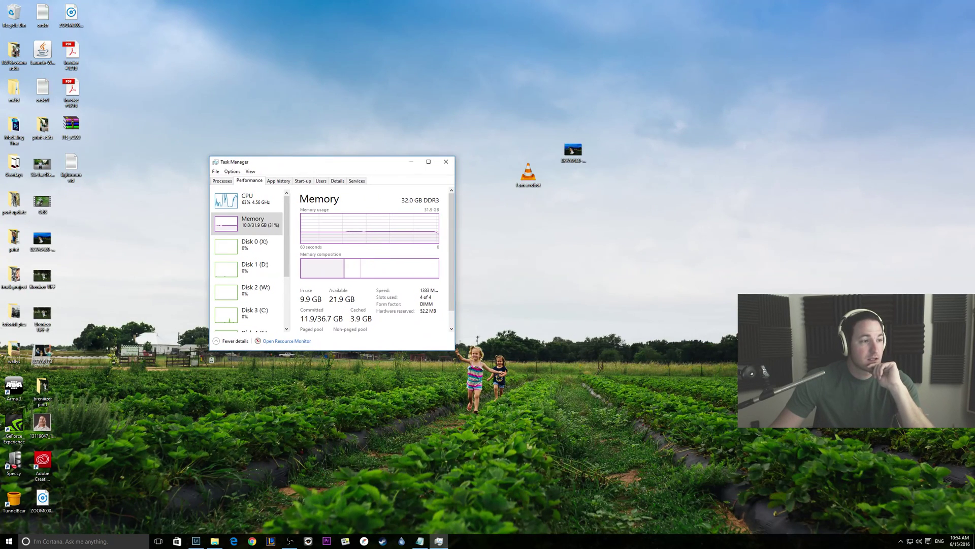